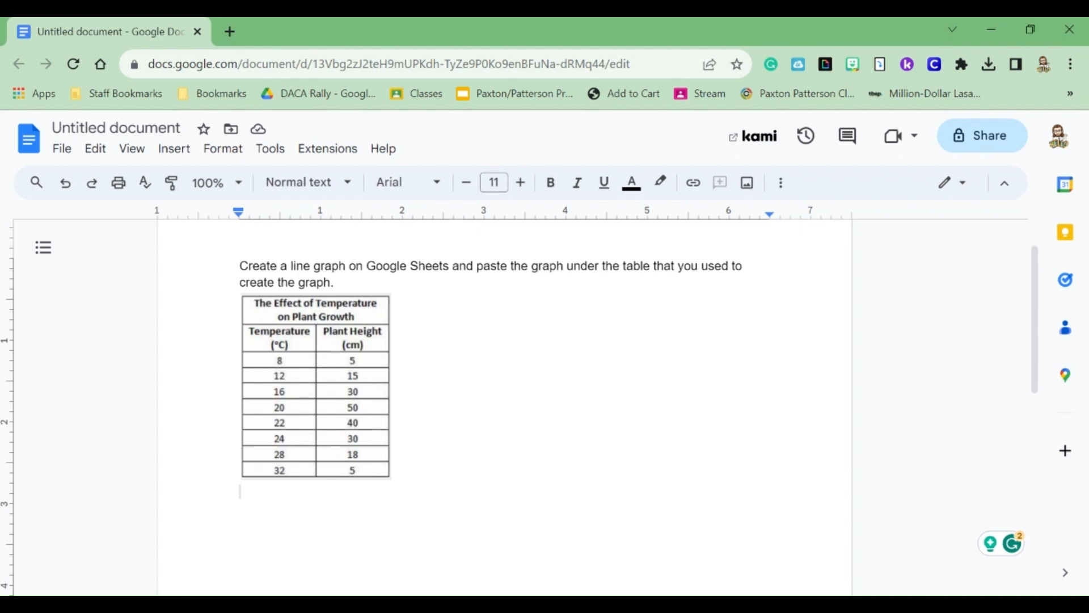
click(278, 471)
key(Delete)
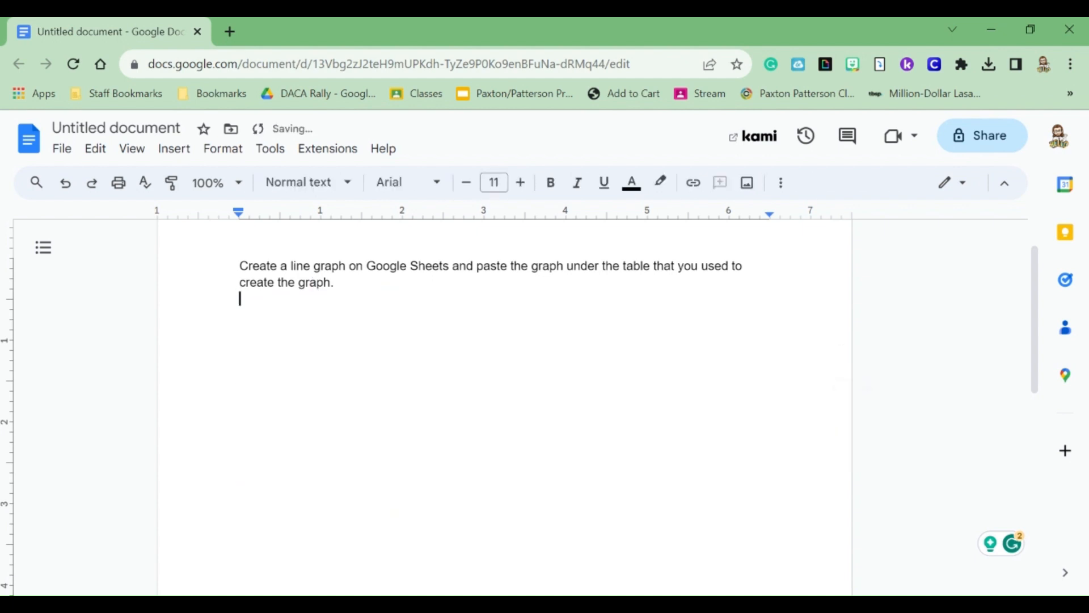
click(66, 182)
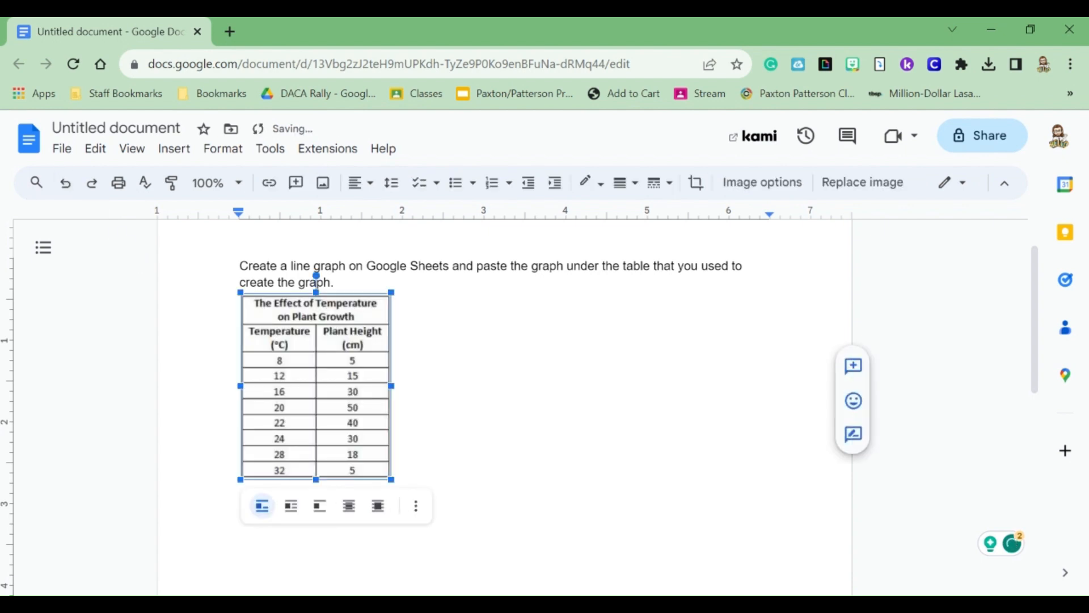
- Add a blank line below the plant growth table image in the document
click(401, 477)
key(Return)
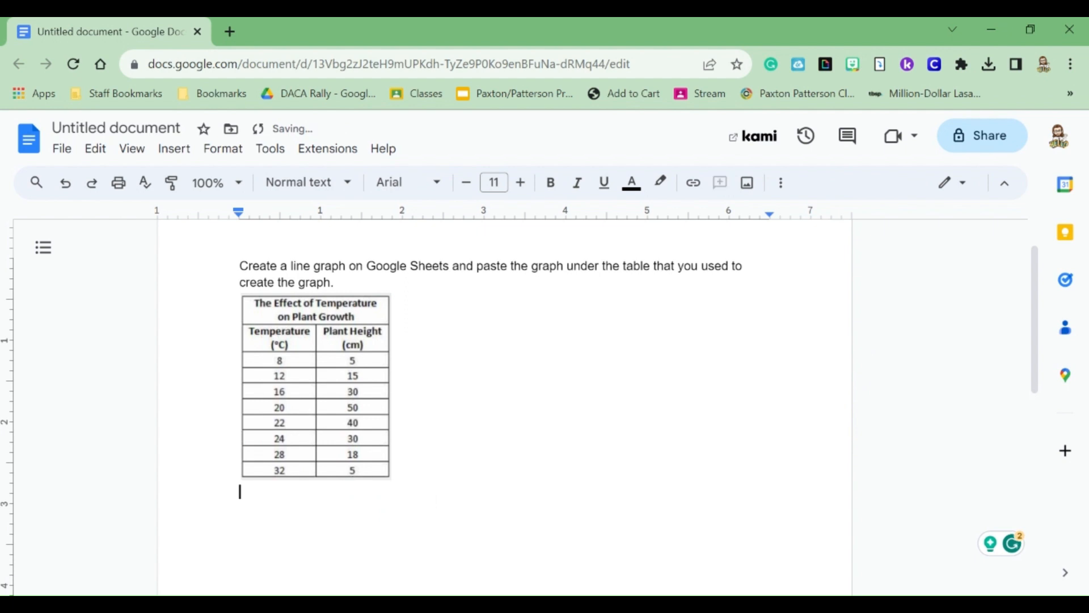
key(Return)
- Open Google Sheets in a new browser tab and create a blank spreadsheet
click(232, 29)
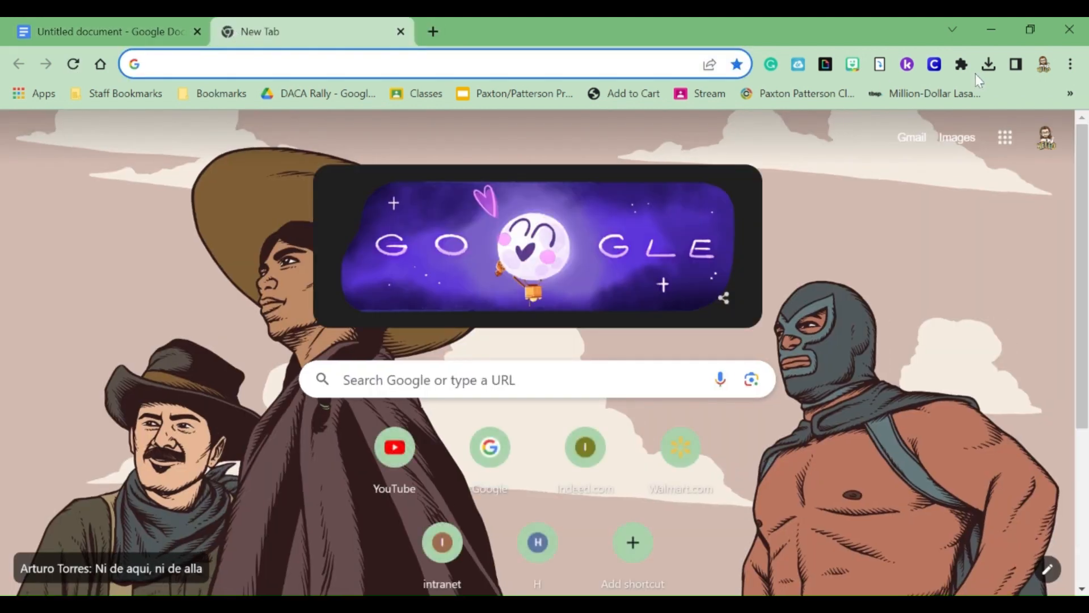
click(1011, 141)
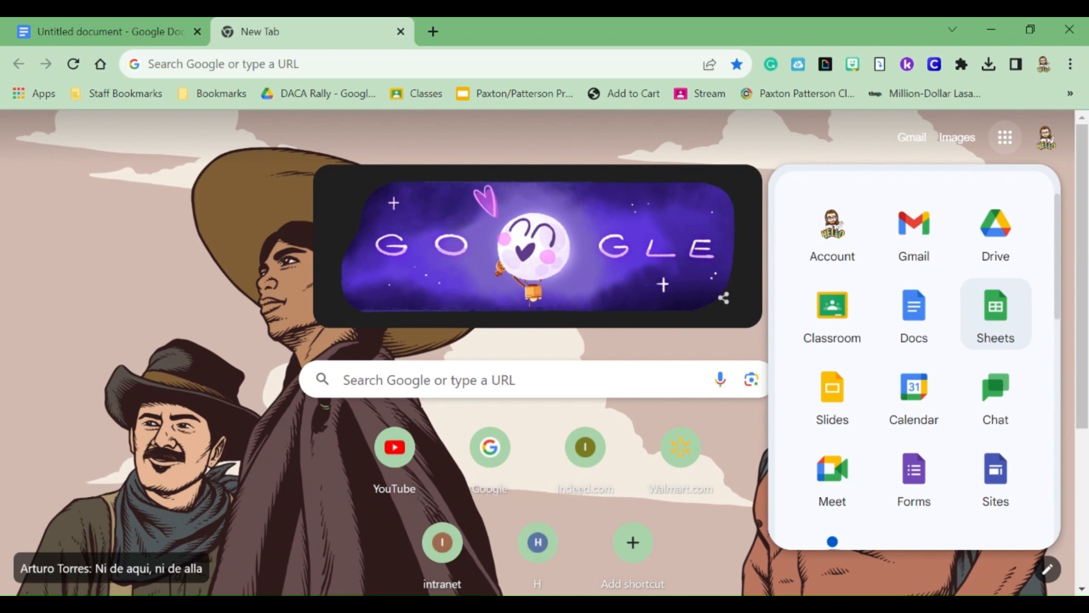
click(993, 305)
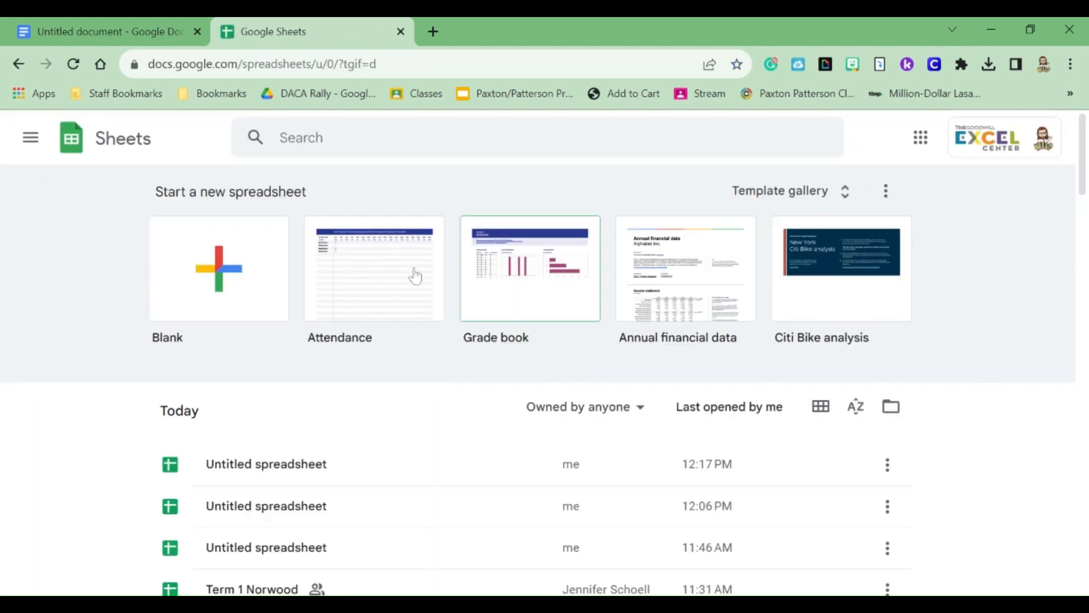
click(222, 275)
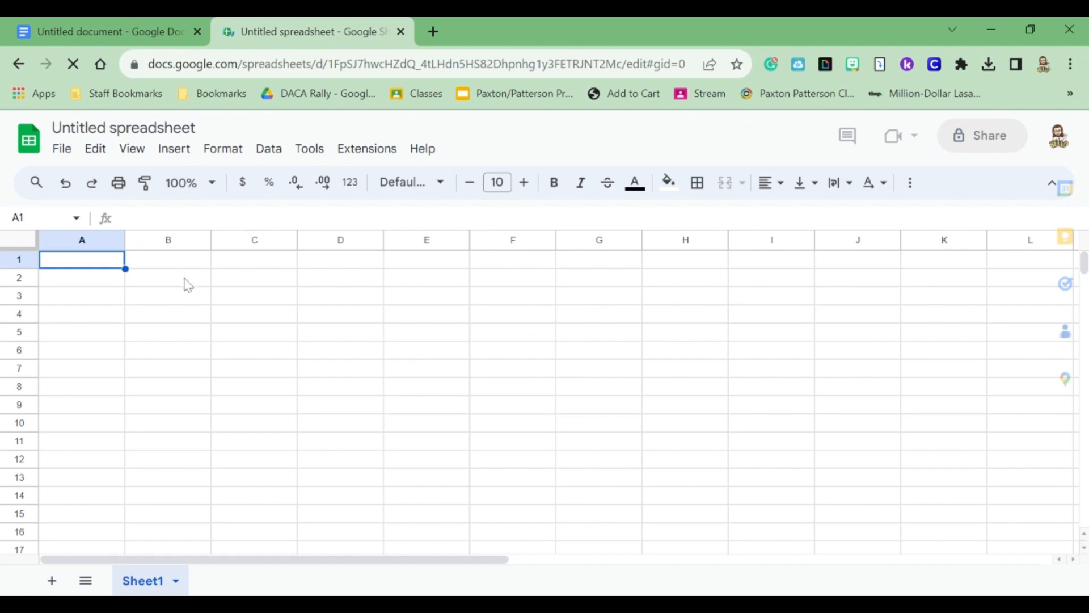
- Check the table's first column heading in the document and enter "Temperature" in cell B2 of the spreadsheet
click(187, 282)
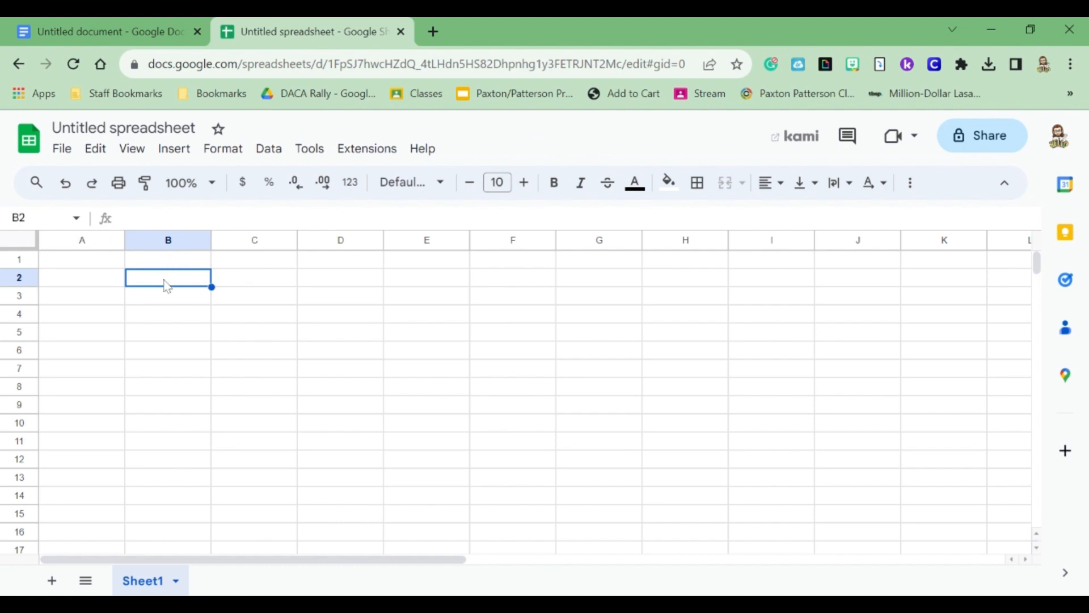
click(134, 26)
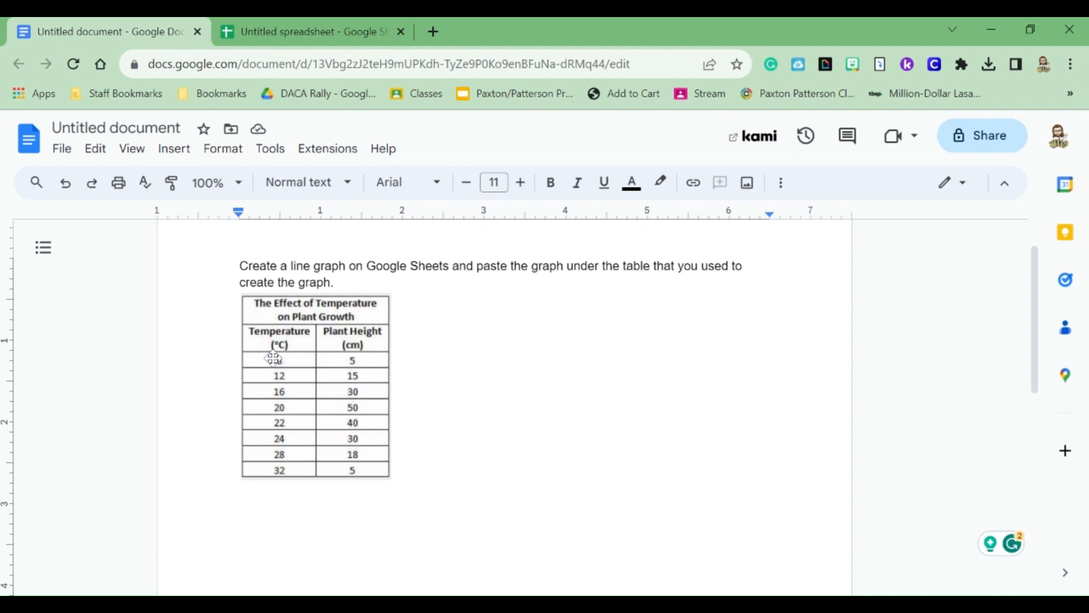
click(273, 22)
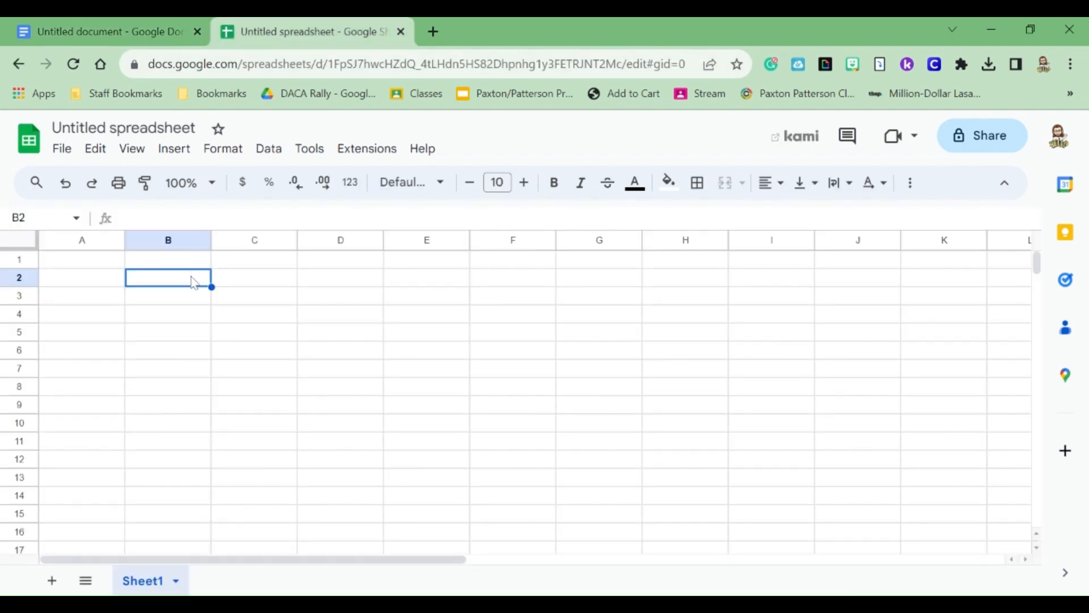
text(Tempera)
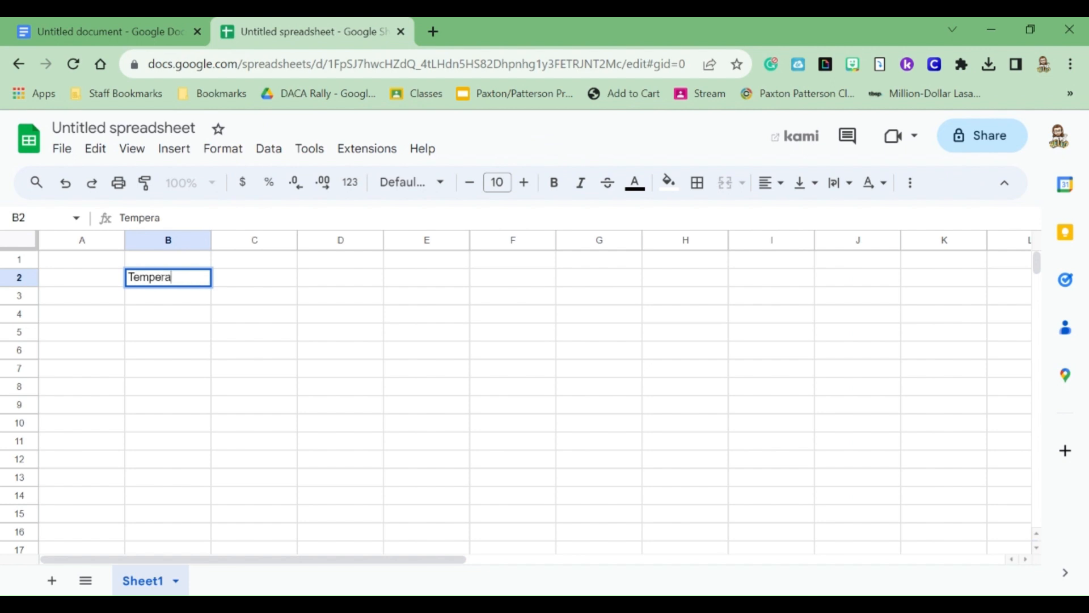
text(ture)
- In the Google Docs document, find the Degree Celsius special character with "degr" and insert it below the table
click(136, 26)
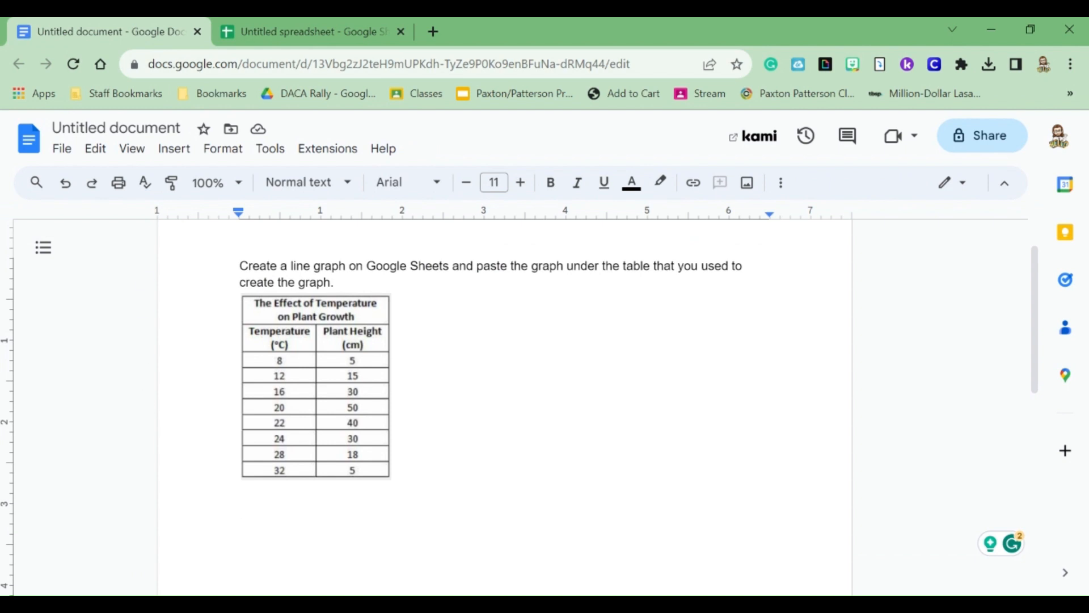
click(176, 149)
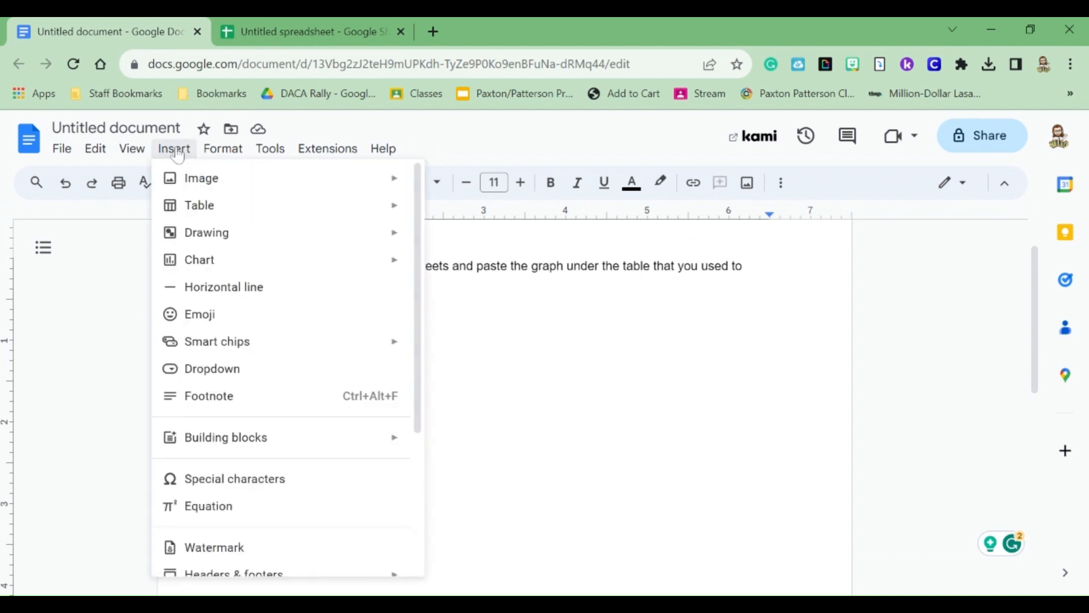
click(300, 486)
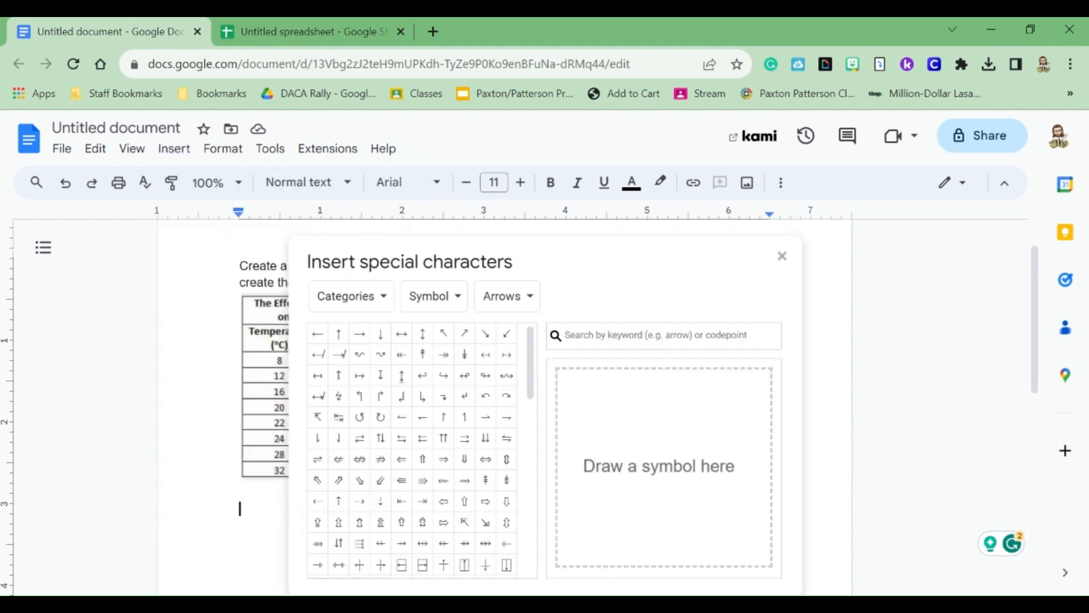
click(626, 335)
text(degr)
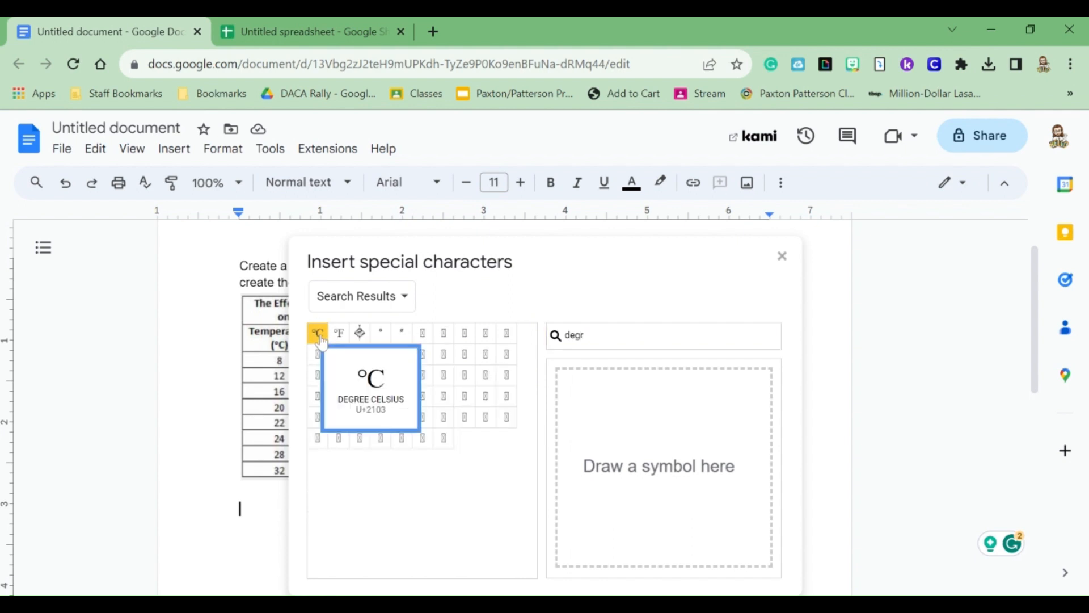
click(319, 335)
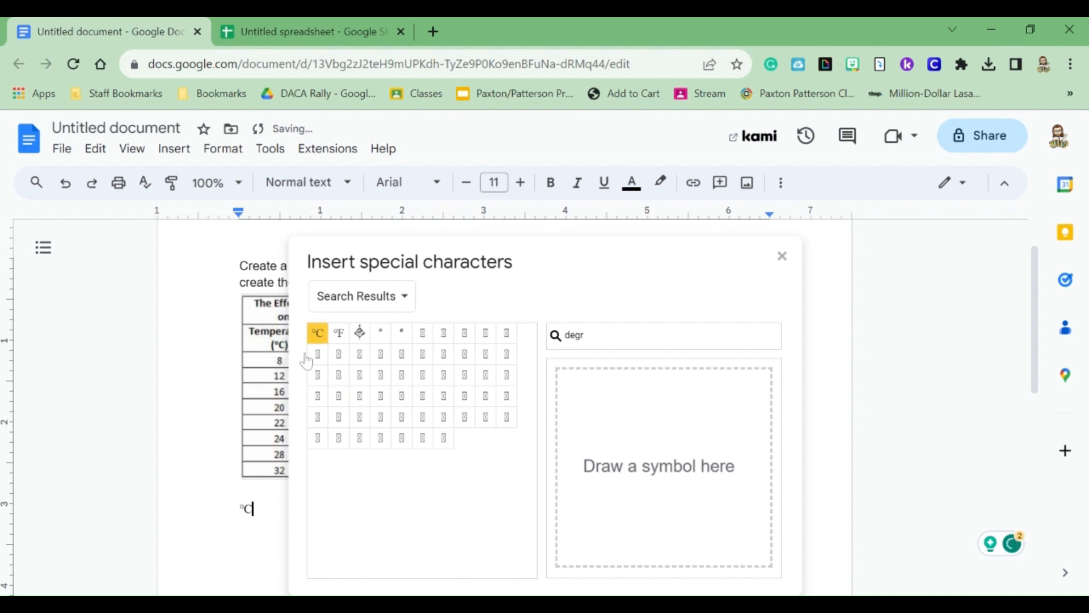
click(783, 256)
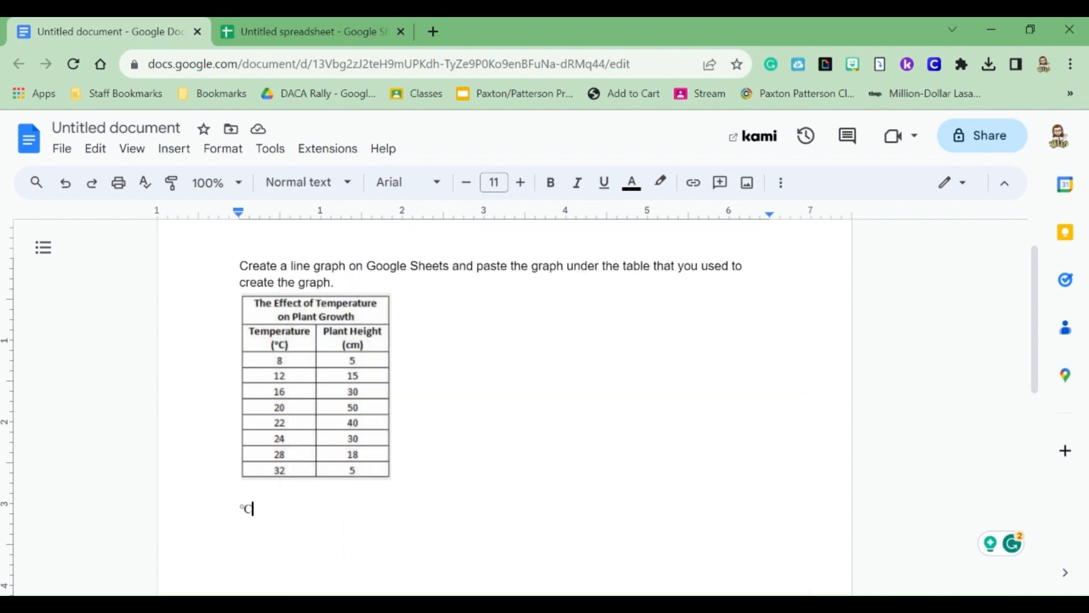
- Move the ℃ symbol from the document into cell B2 so it reads "Temperature (℃)", and widen column B to fit
key(shift+Left)
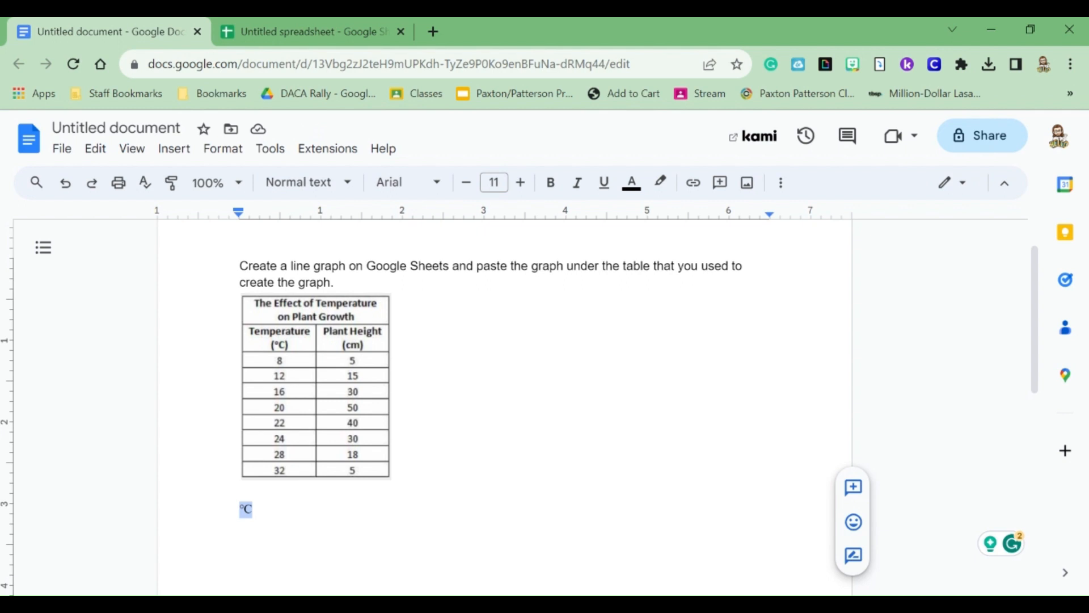
right_click(245, 509)
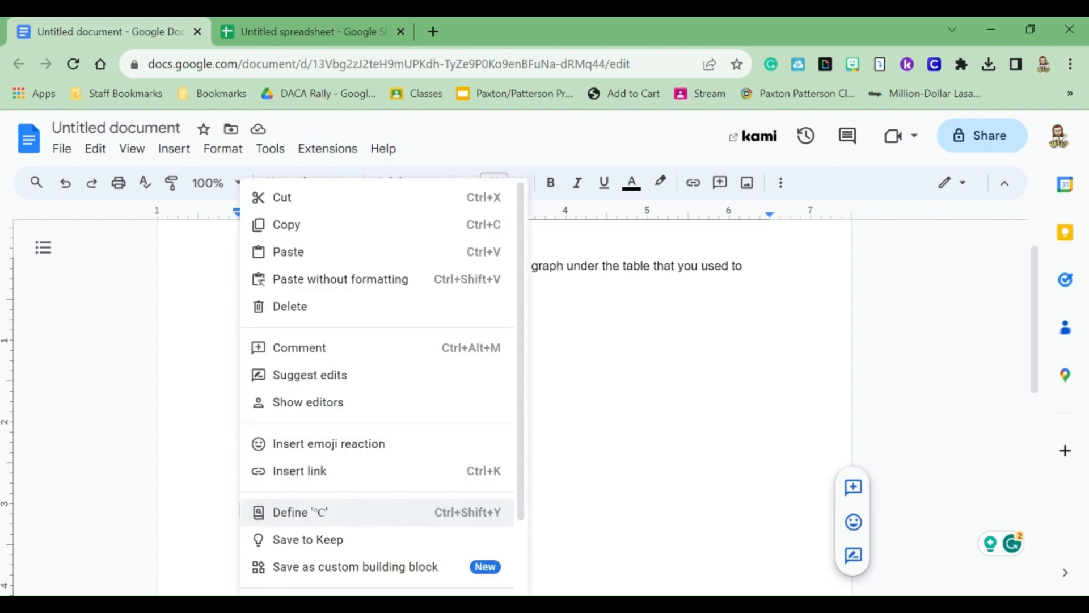
click(340, 198)
click(256, 32)
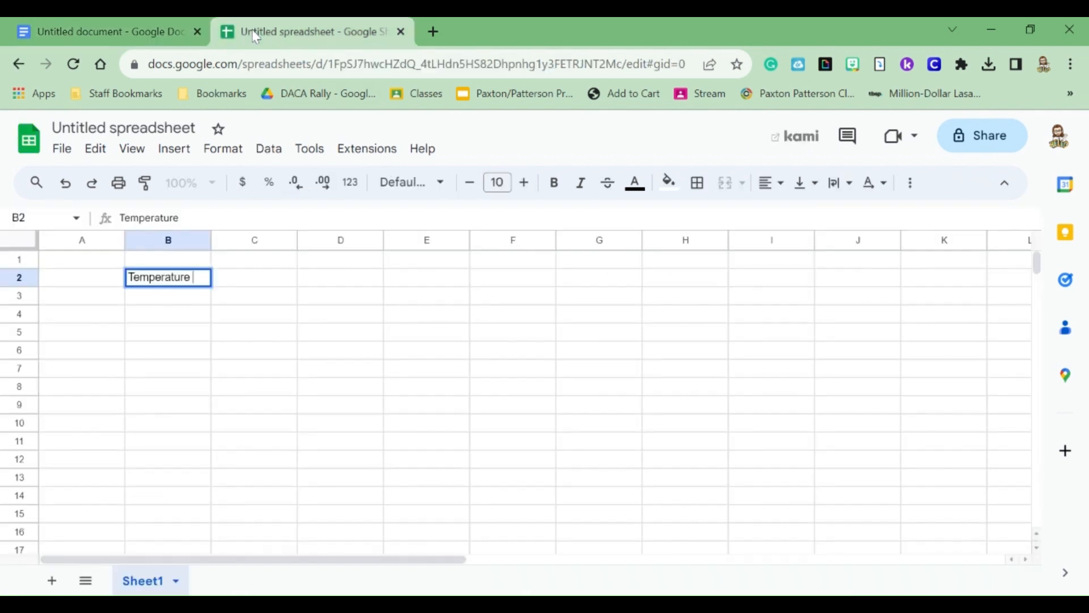
double_click(200, 278)
text((°C))
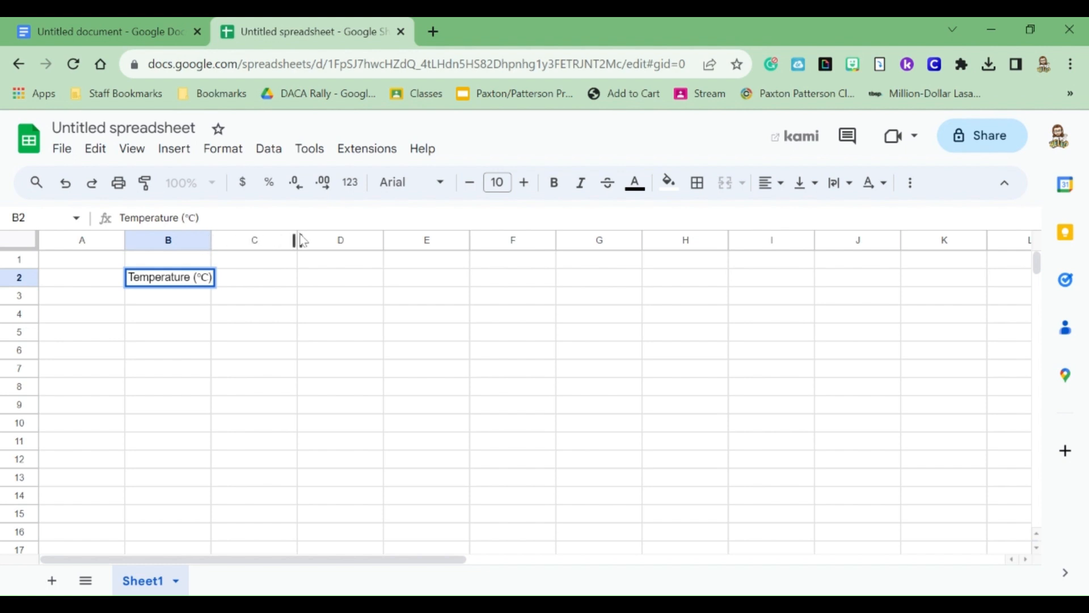
double_click(212, 241)
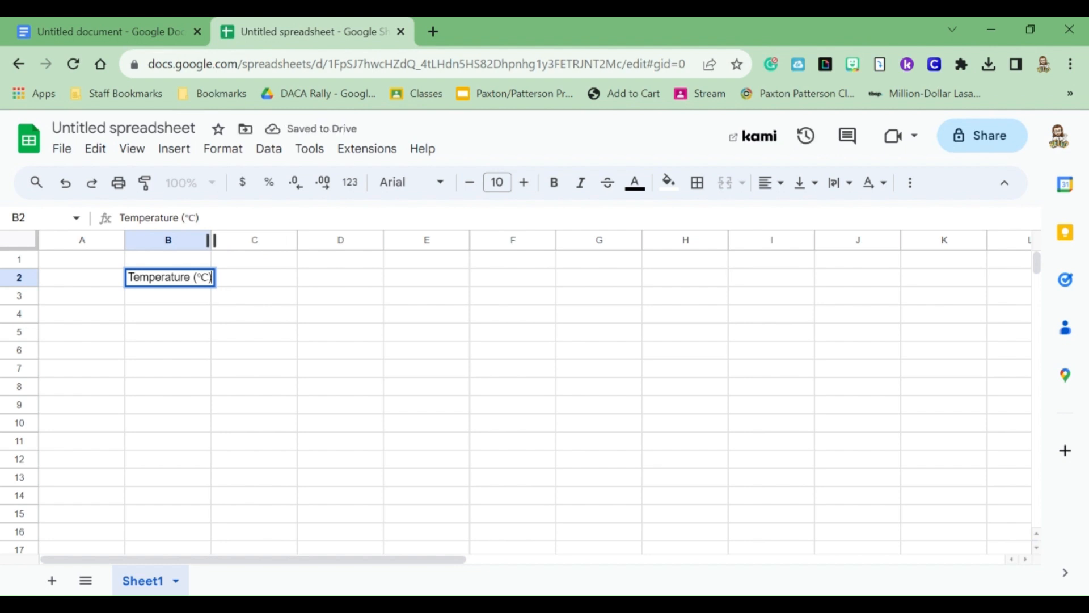
drag(211, 241, 218, 241)
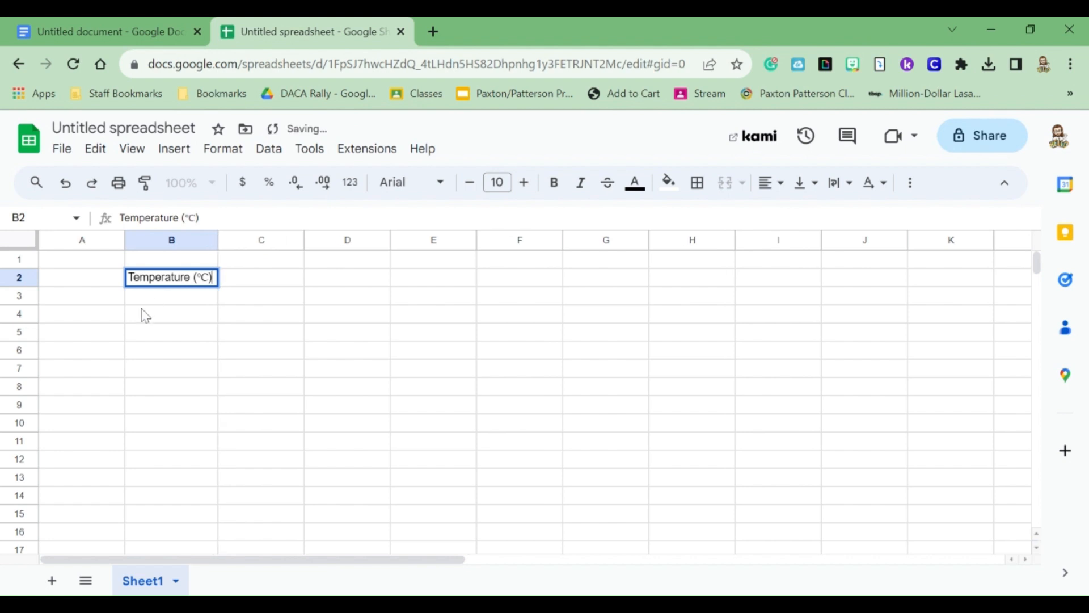
- Check the table's second heading in the document, enter "Plant Height (cm)" in cell C2, and widen column C to fit
click(130, 28)
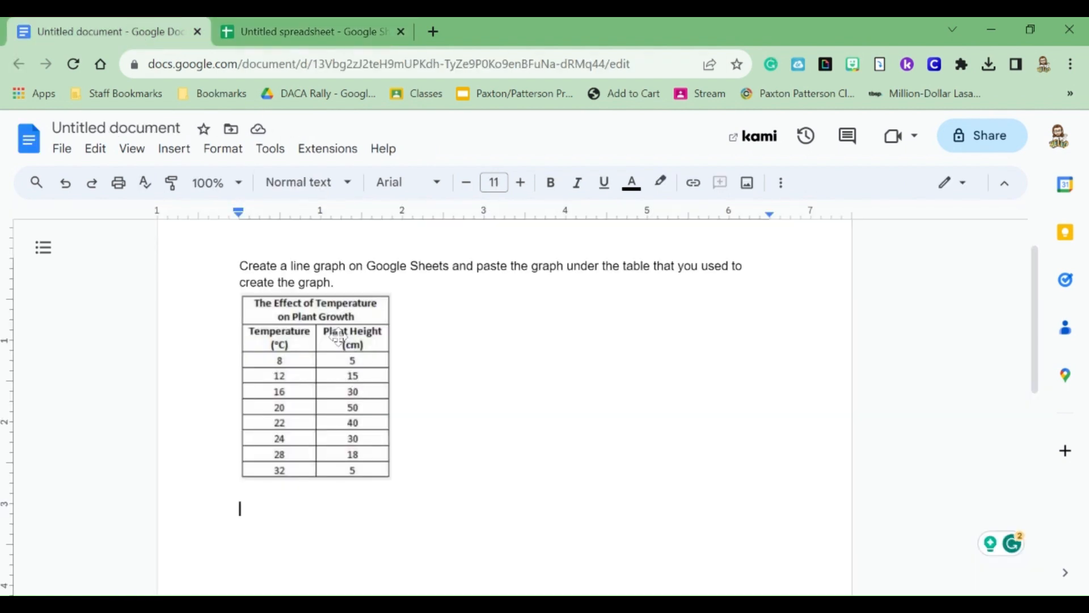
click(272, 31)
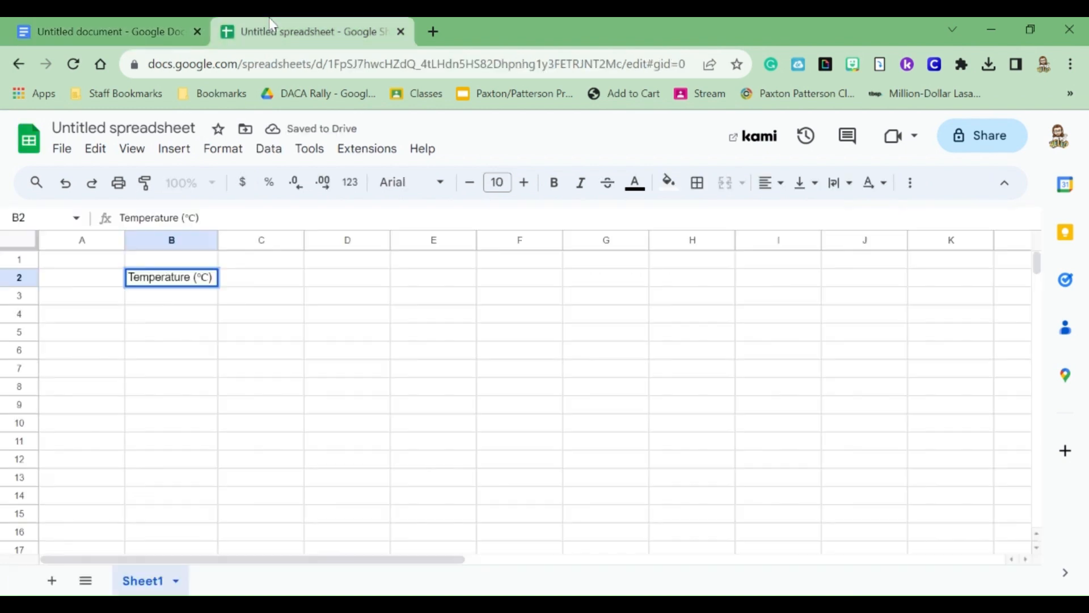
click(244, 267)
click(246, 283)
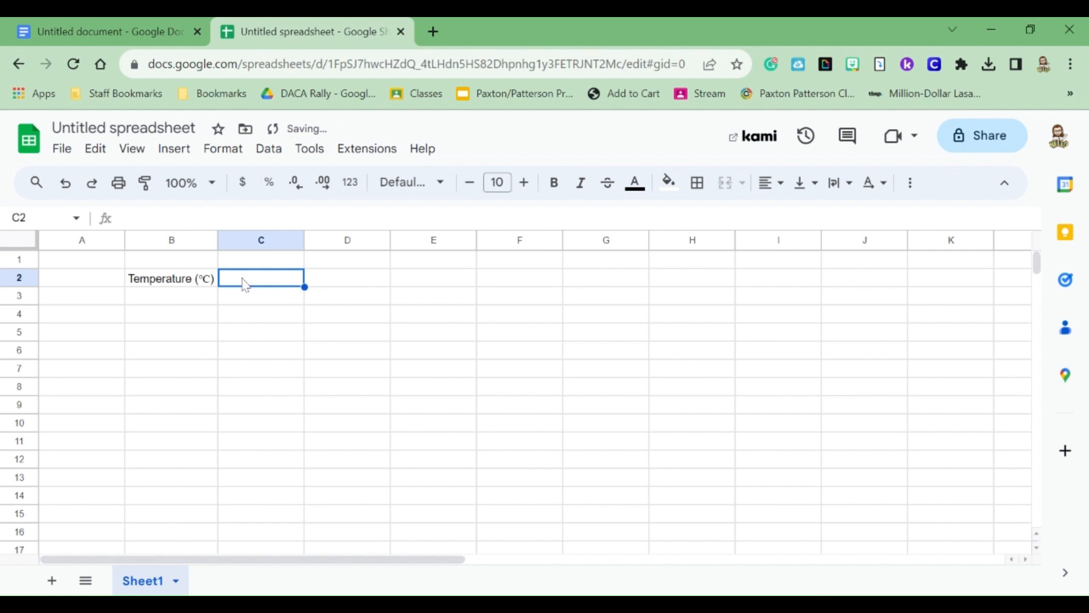
text(Plant H)
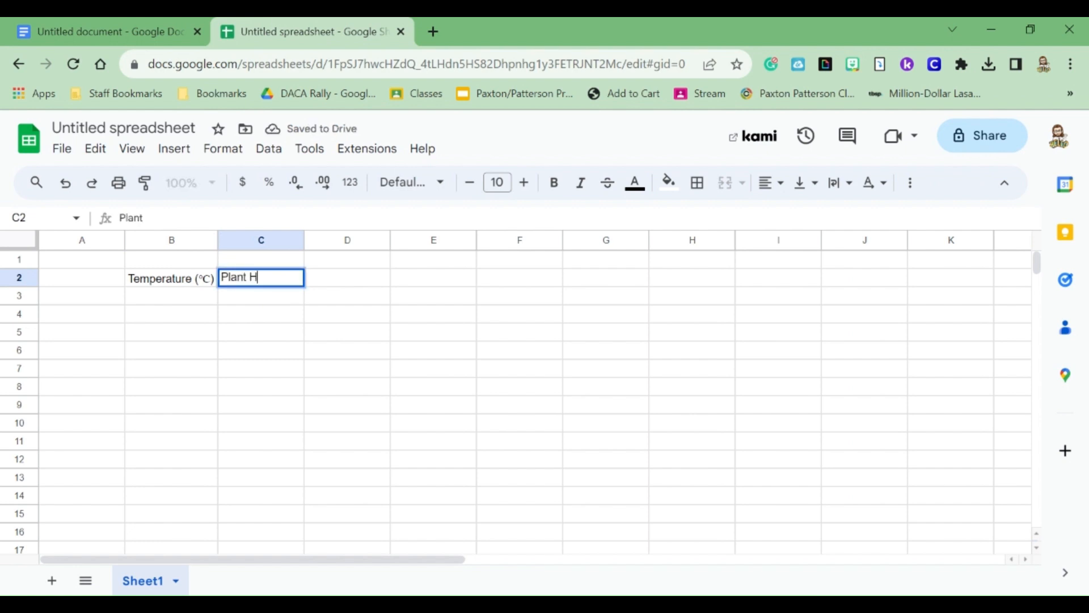
text(eight)
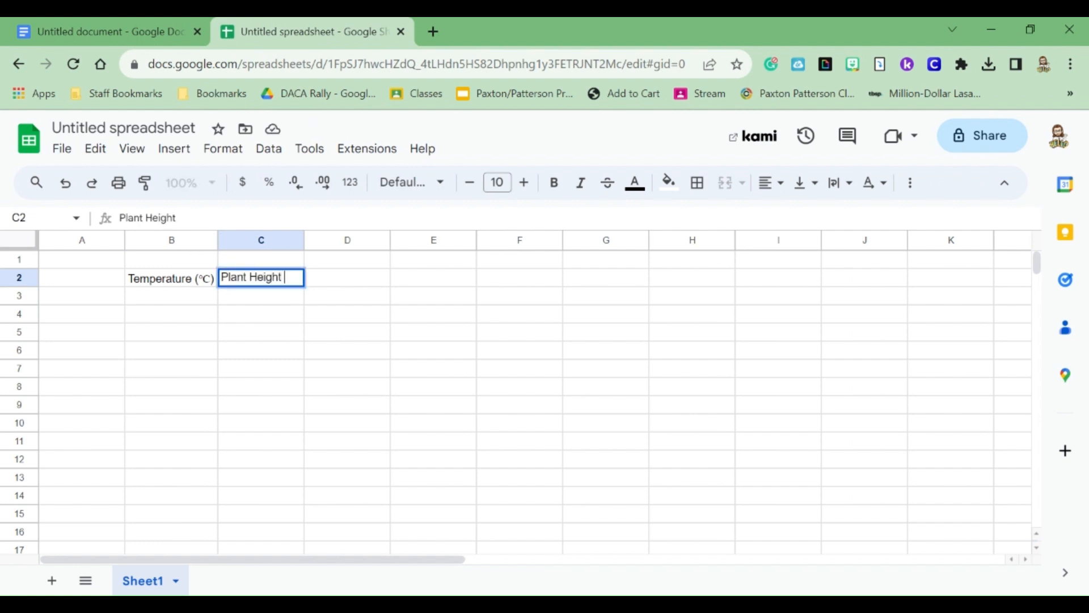
text( (cms)
key(BackSpace)
text())
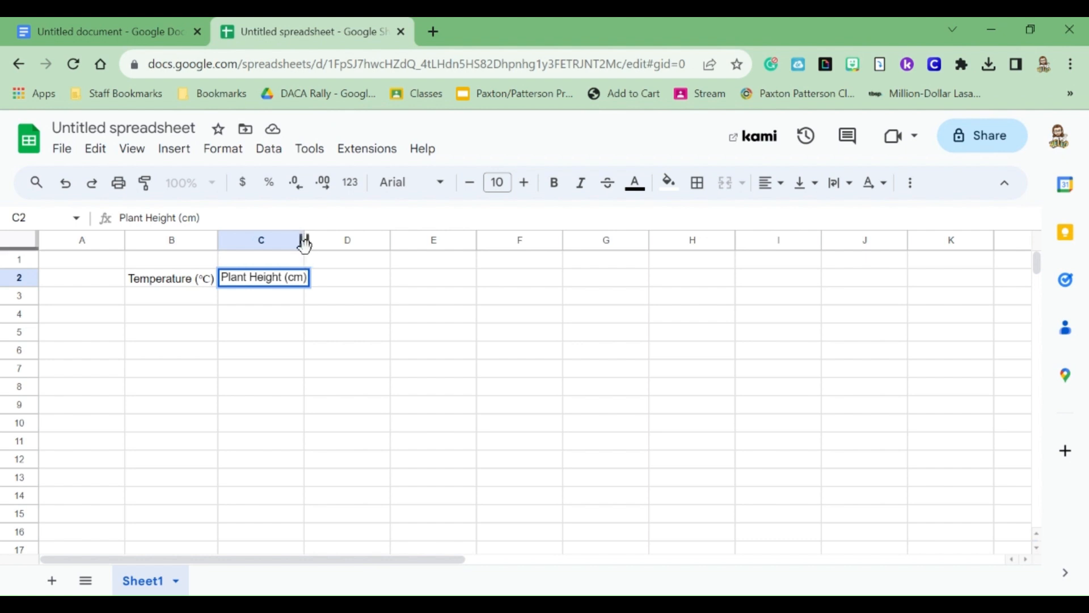
drag(305, 240, 314, 240)
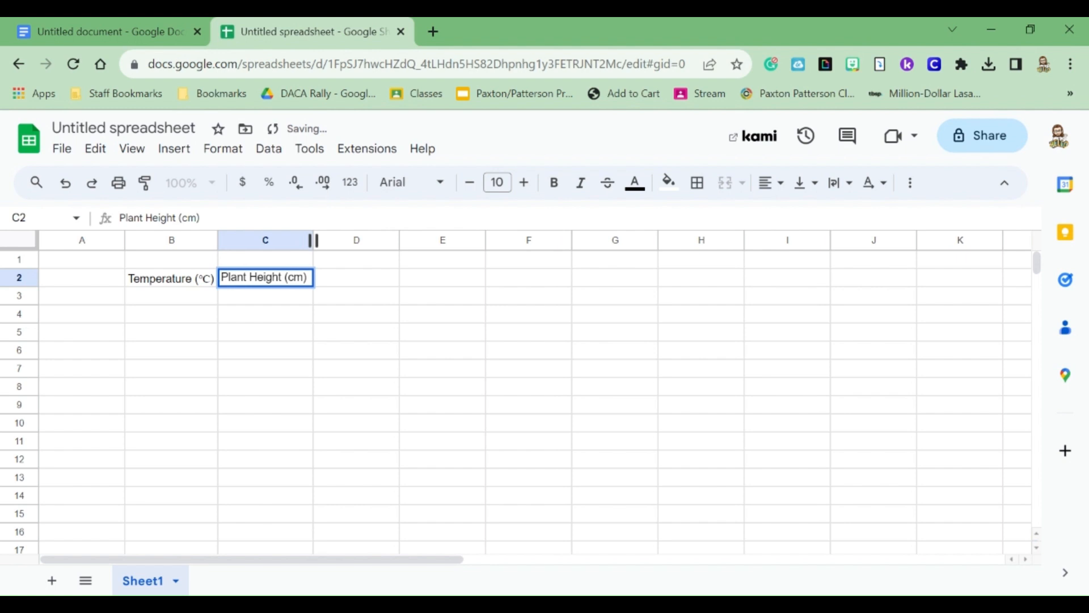
- Check the temperatures in the document's table and enter 8, 12, 16 and 20 in cells B3 to B6 of the spreadsheet
click(199, 301)
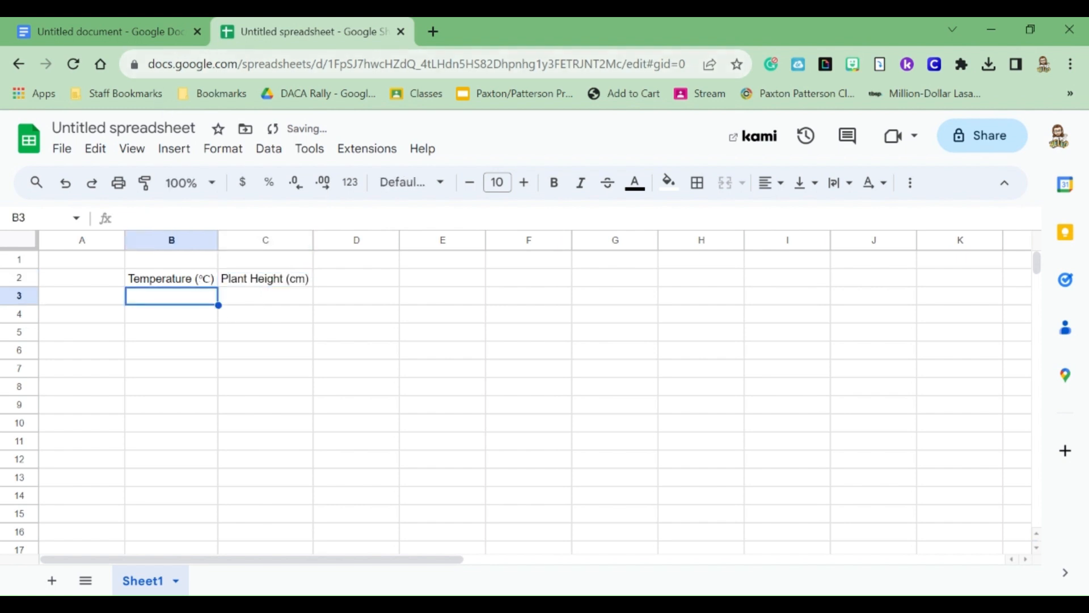
click(156, 37)
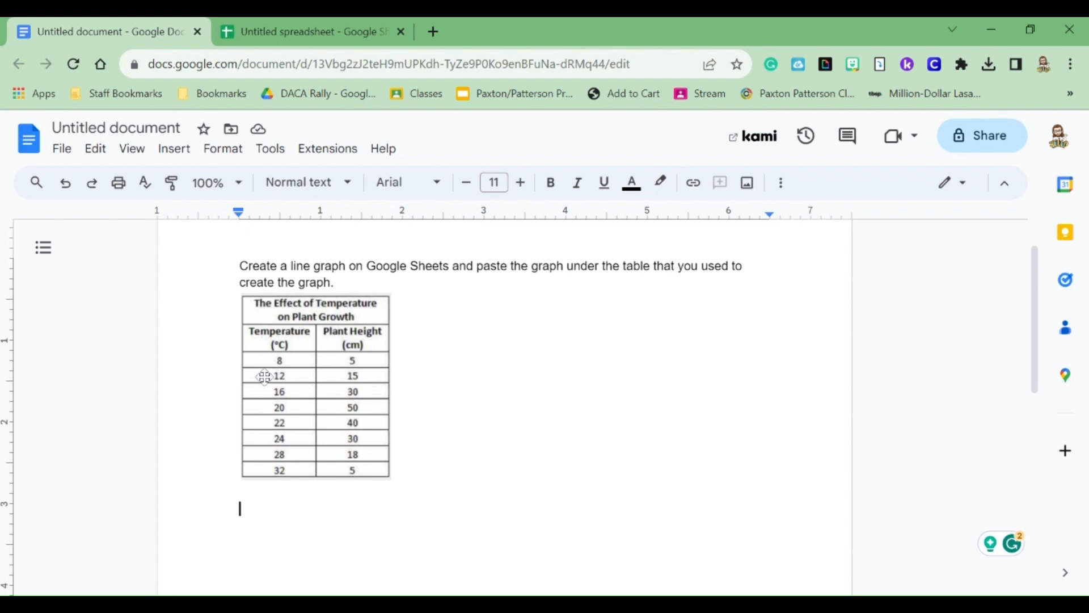
click(288, 27)
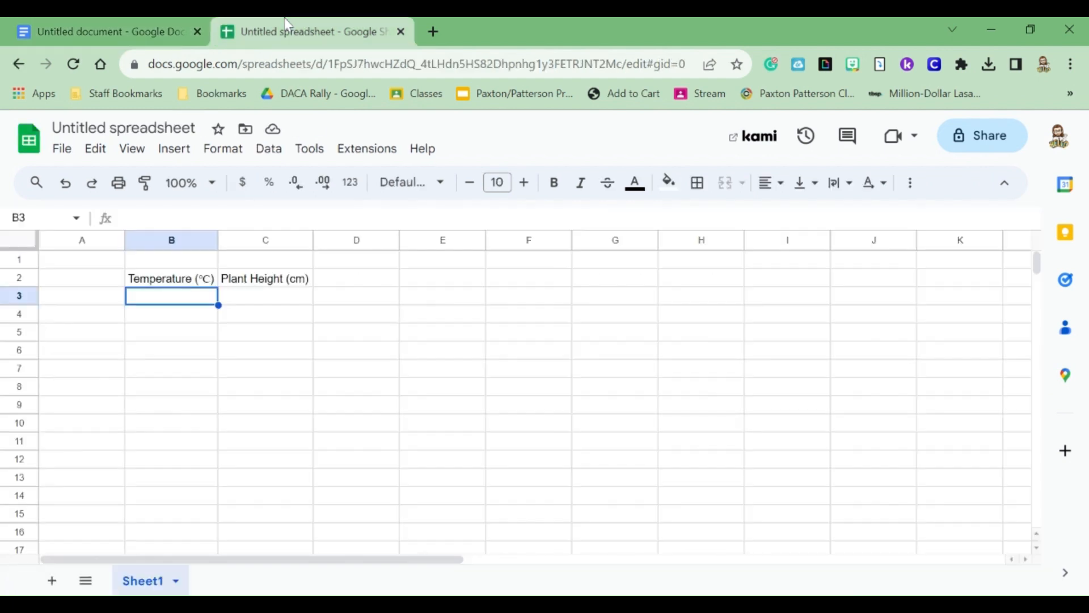
text(8)
key(ctrl+Return)
key(Down)
text(12)
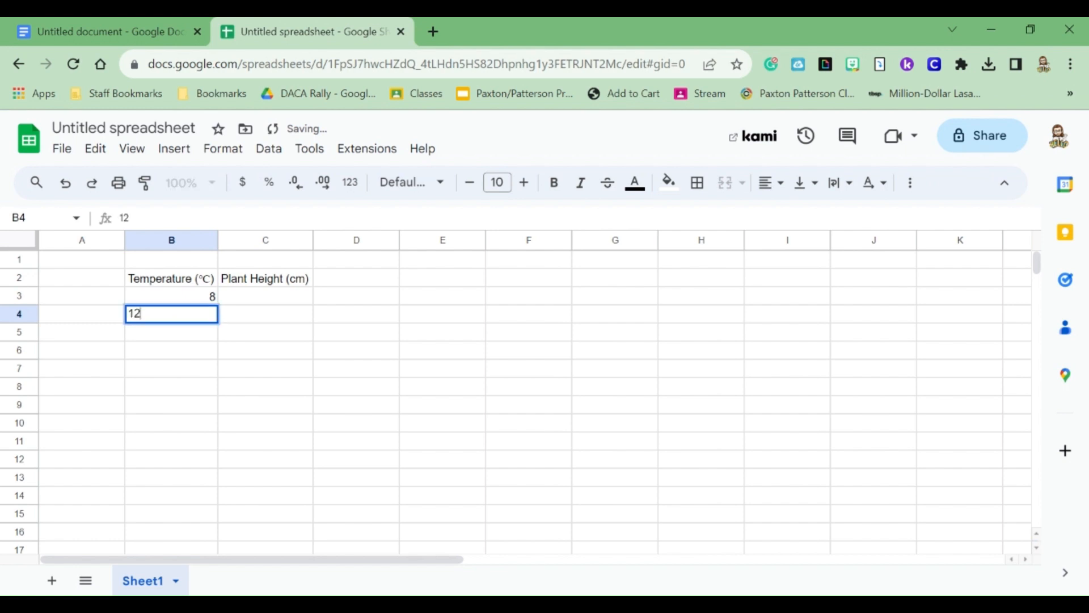
key(Return)
text(16)
key(Return)
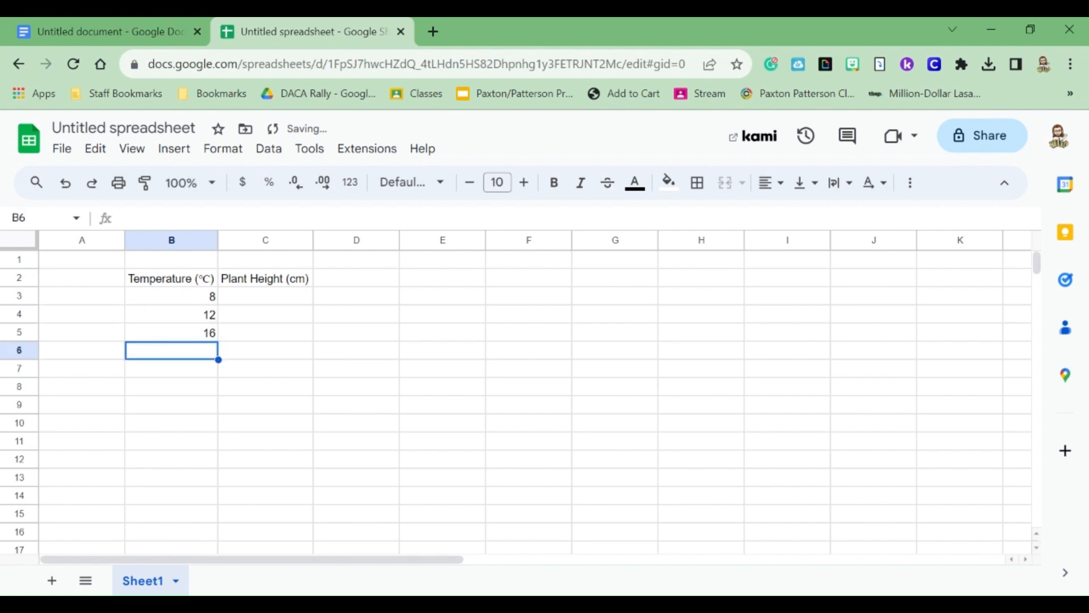
text(20)
key(Return)
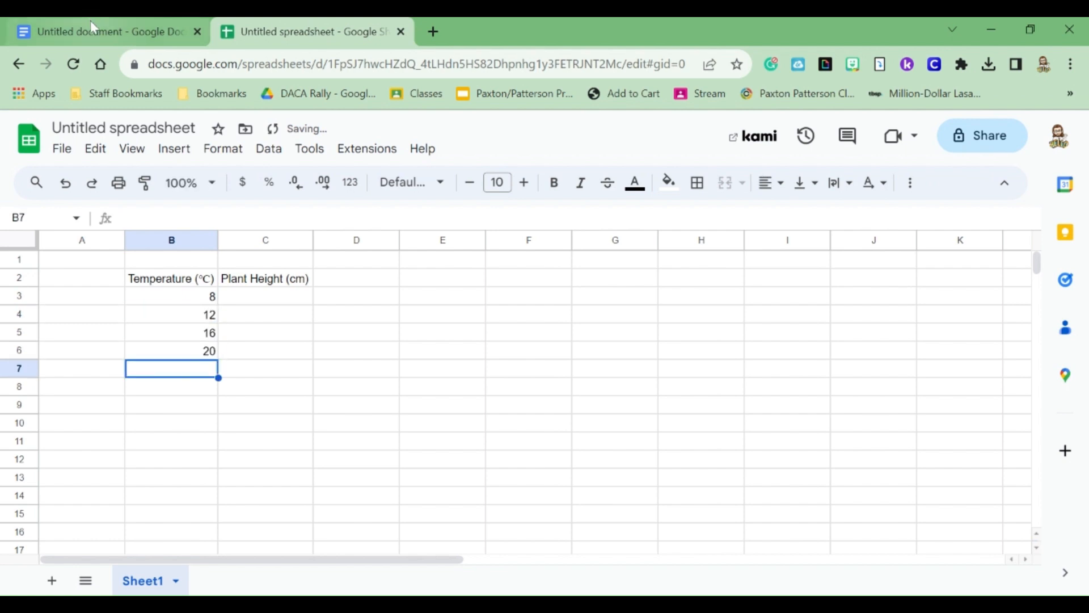
- Check the remaining temperatures in the document's table and enter 22, 24, 28 and 32 in cells B7 to B10
click(91, 27)
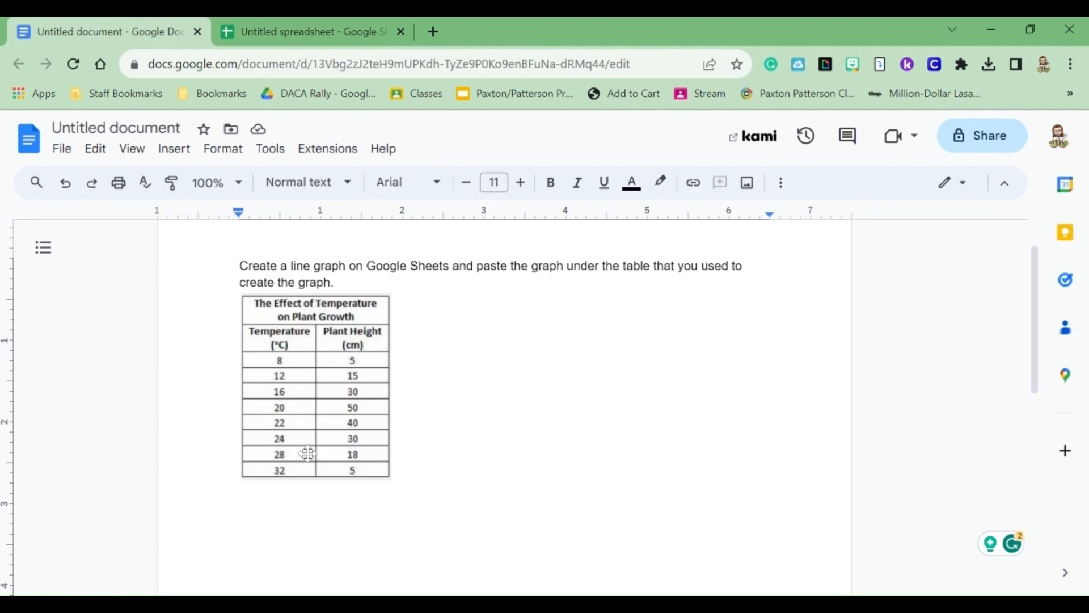
click(320, 27)
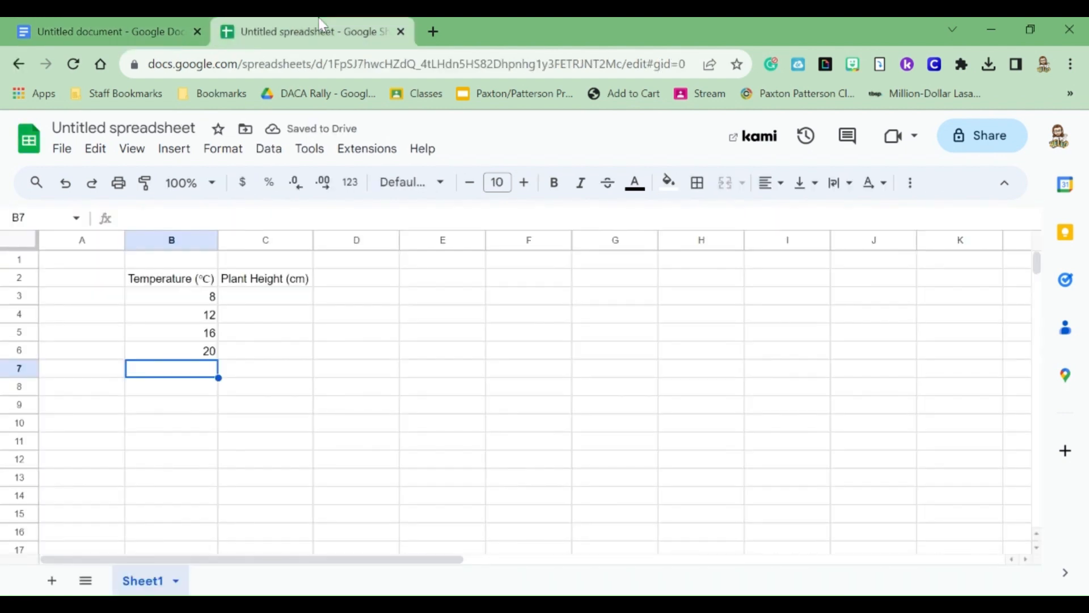
text(22)
key(Return)
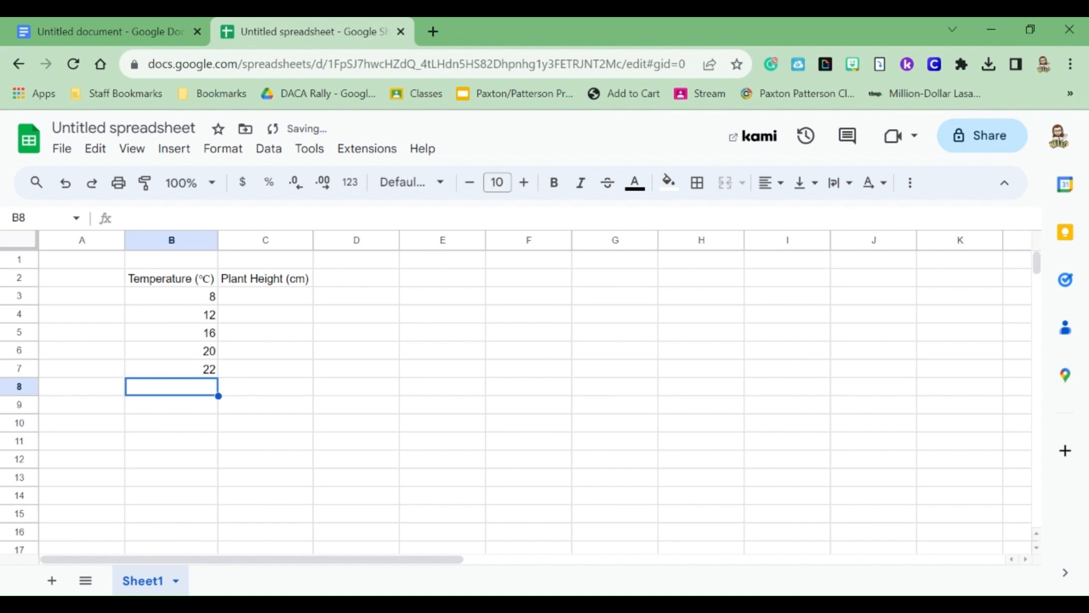
text(24)
key(Return)
text(28)
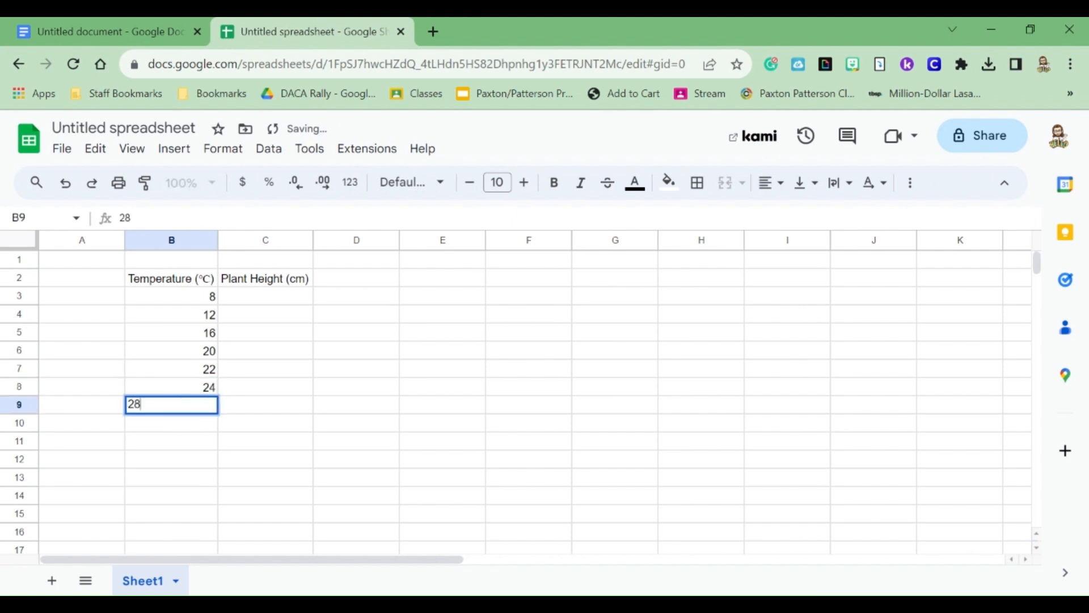
key(Return)
text(32)
key(Return)
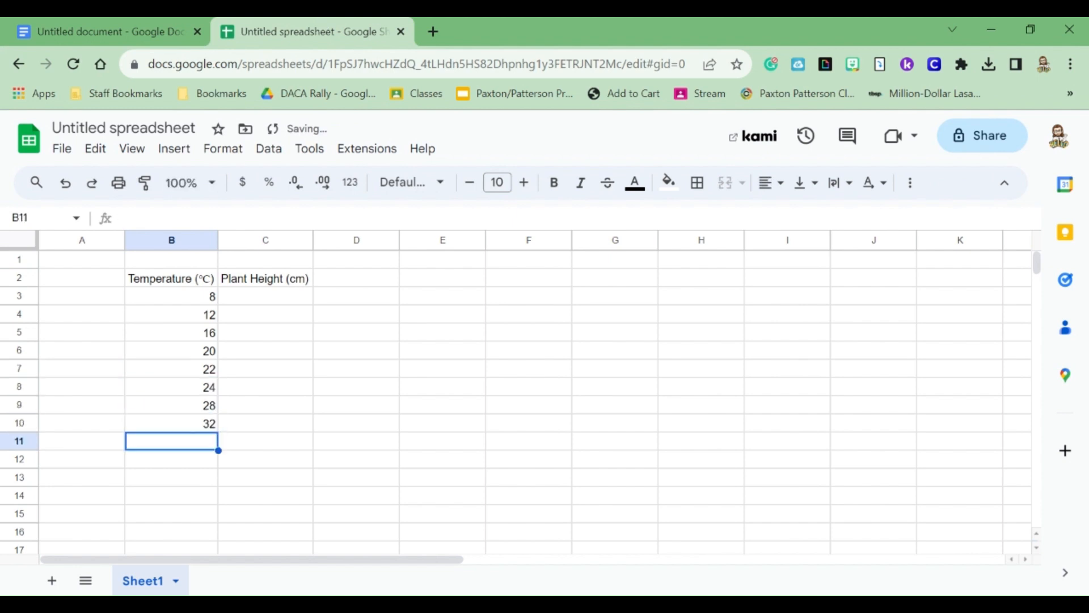
- Check the plant heights in the document's table and enter 5, 15, 30 and 50 in cells C3 to C6
click(173, 18)
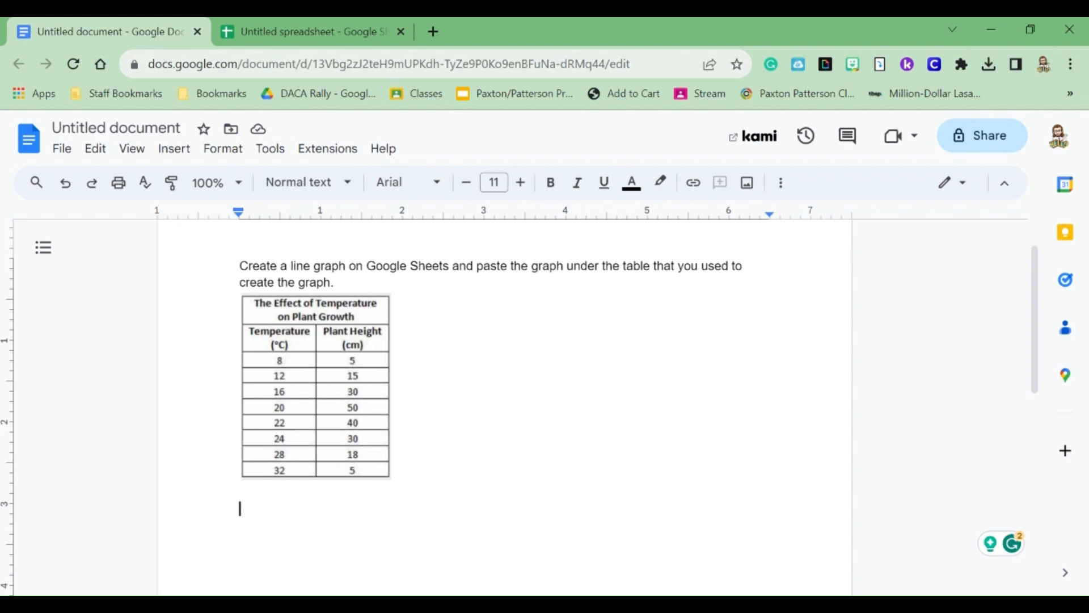
click(306, 31)
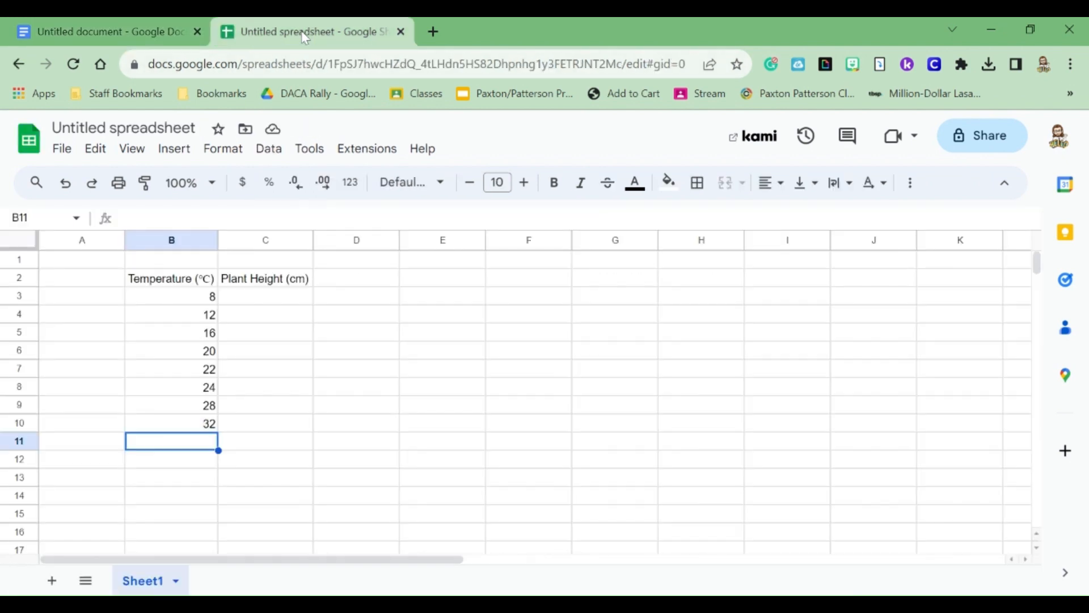
click(279, 299)
text(5)
key(Return)
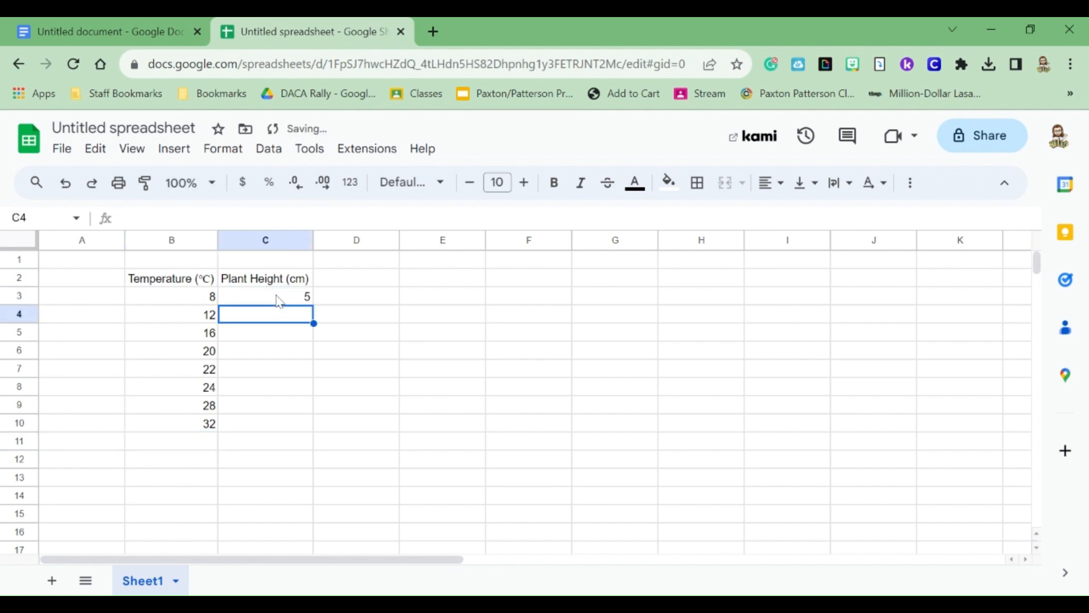
text(15)
key(Return)
text(3)
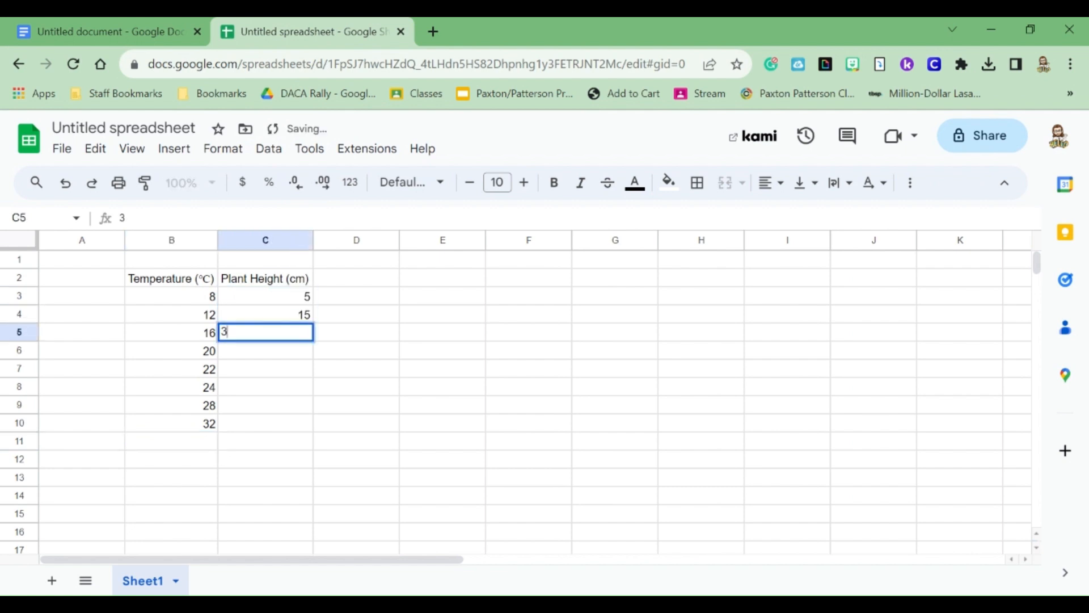
text(0)
key(Return)
text(50)
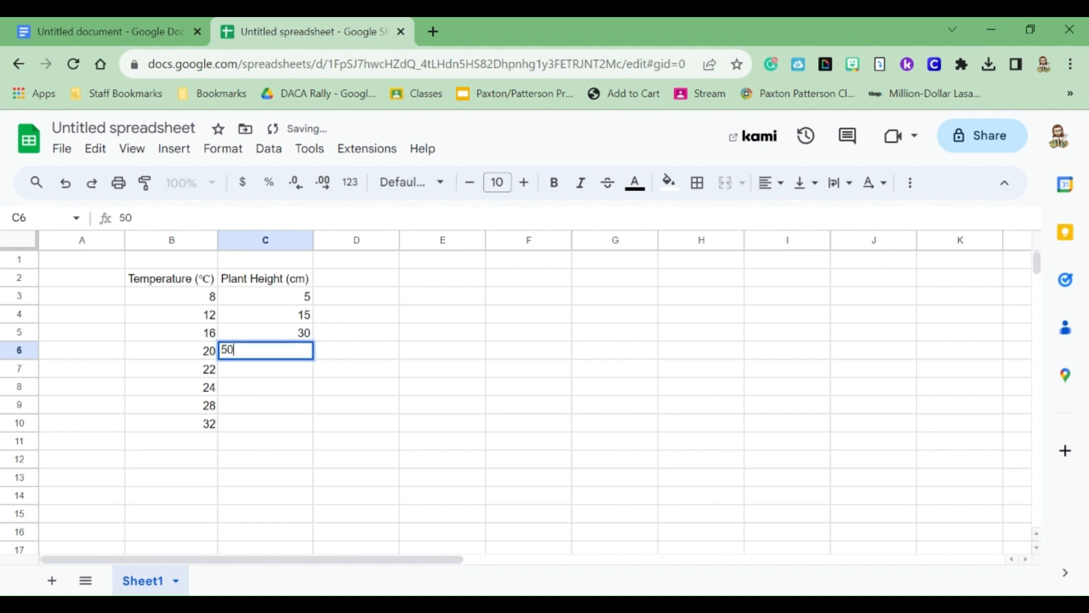
key(Return)
- Check the remaining plant heights in the document's table and enter 40, 30, 18 and 5 in cells C7 to C10
click(113, 21)
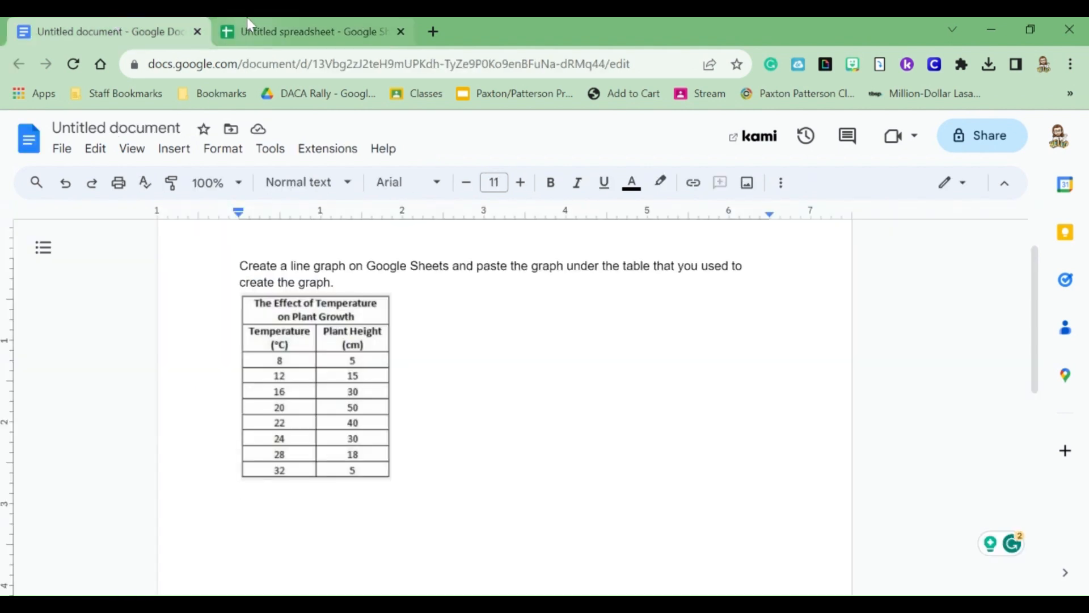
click(264, 25)
text(40)
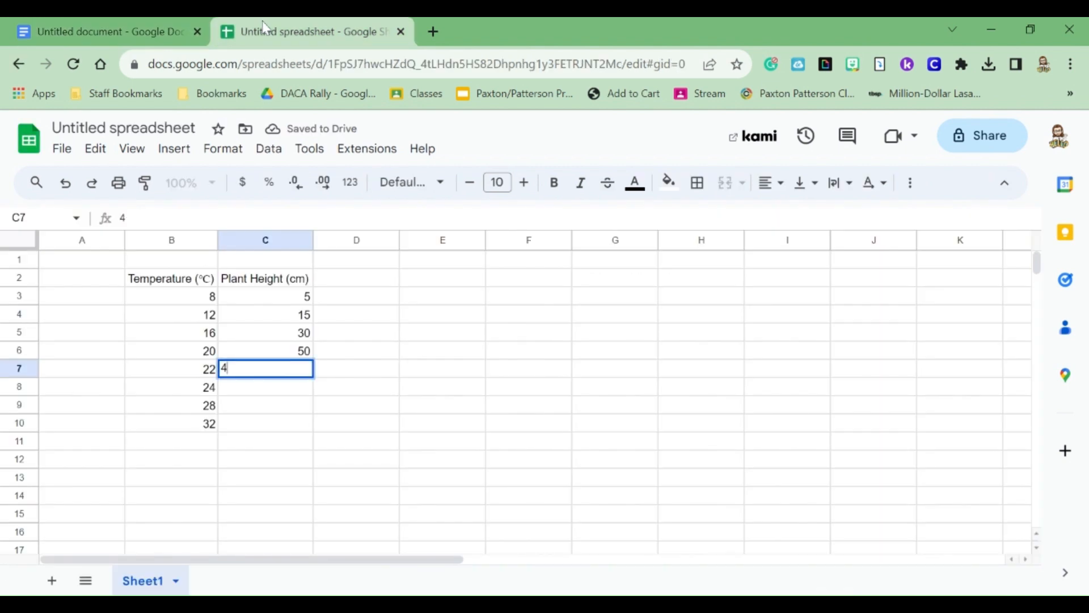
key(Return)
text(30)
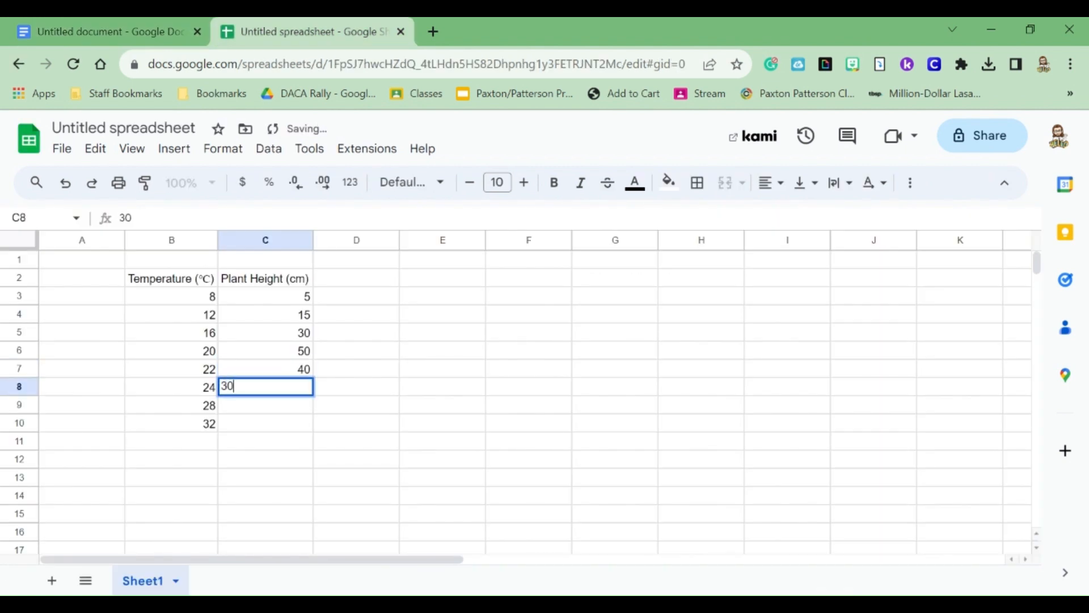
key(Return)
text(18)
key(Return)
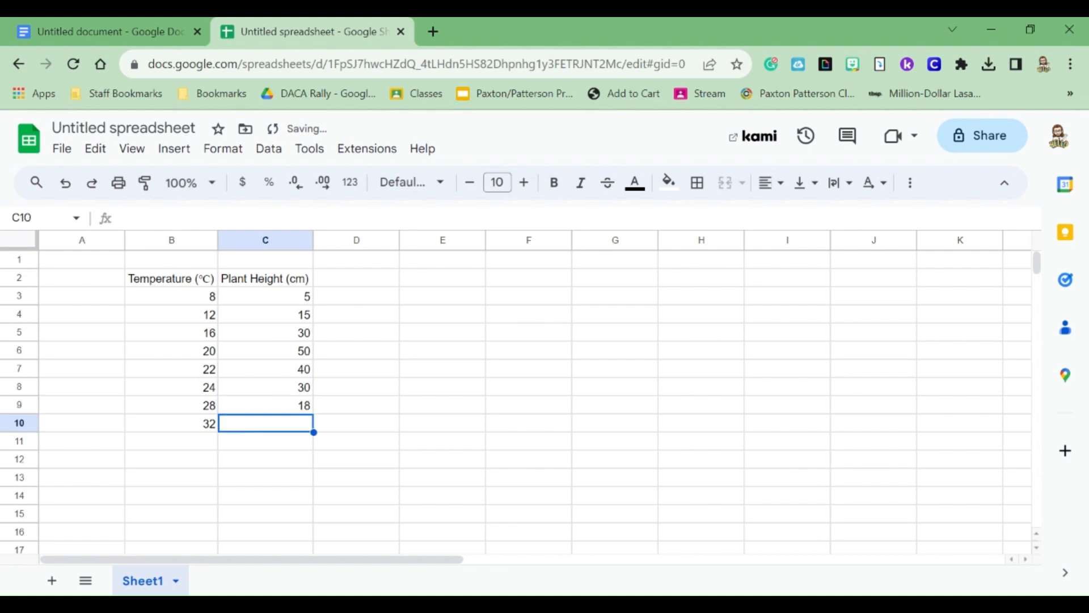
text(5)
key(Return)
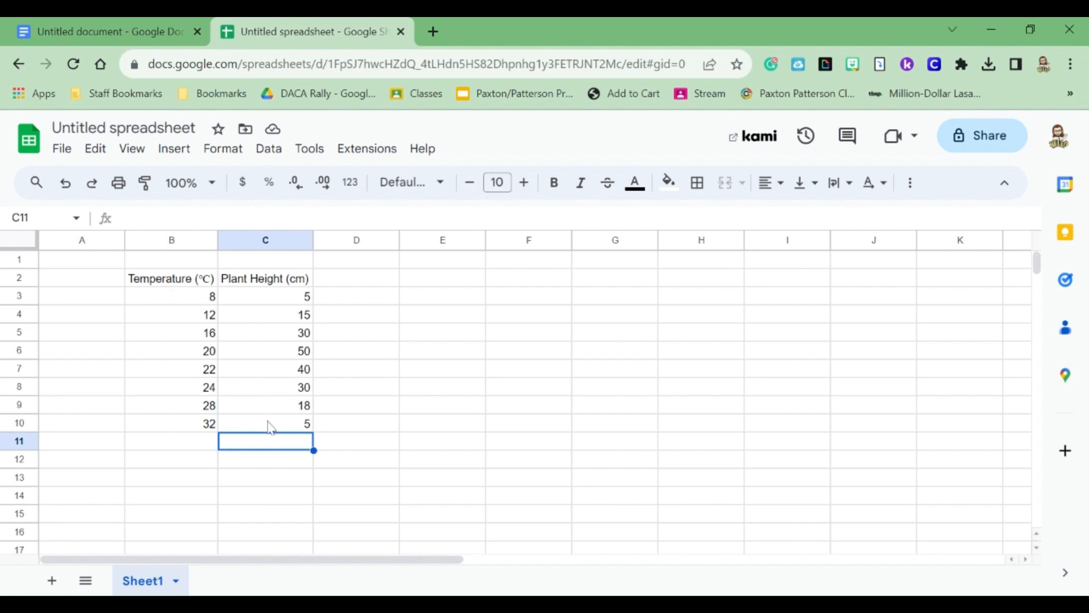
- Insert a chart from the temperature and plant height data in B2:C10, including the headings
click(150, 283)
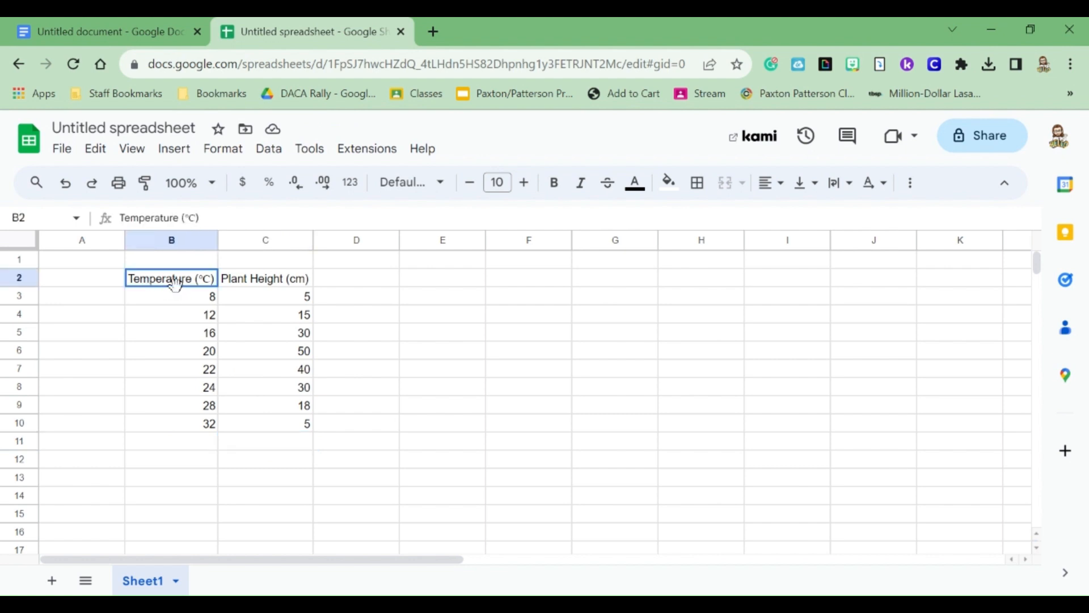
drag(175, 284, 287, 425)
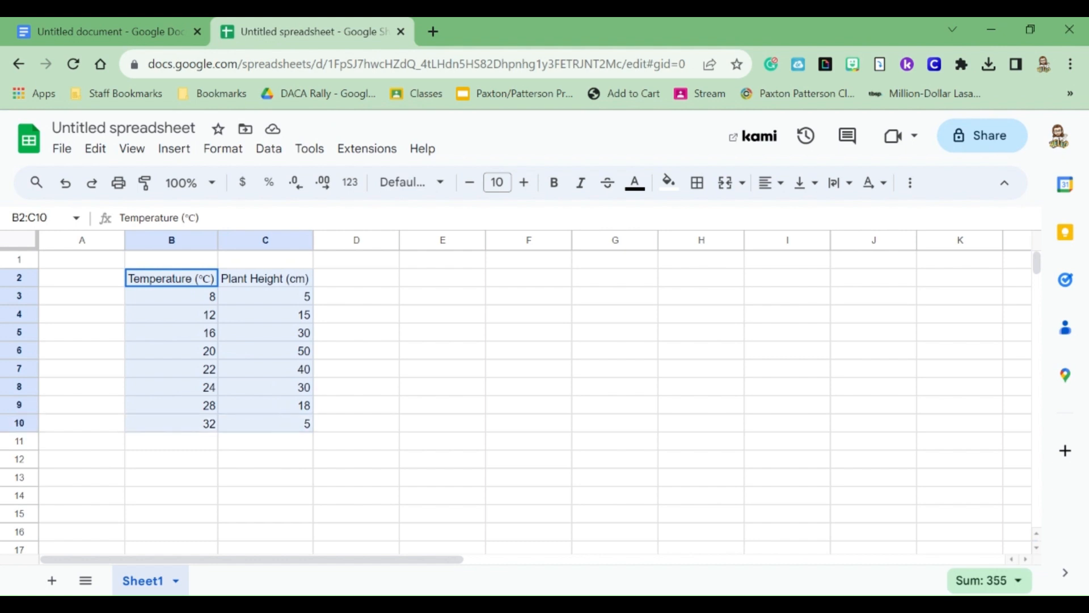
drag(286, 424, 282, 426)
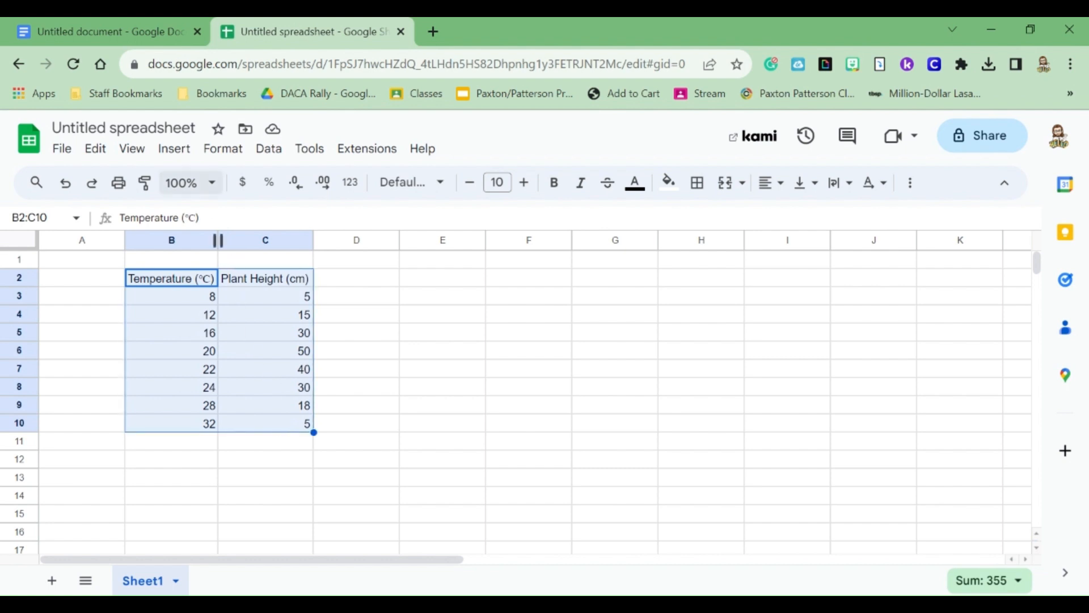
click(175, 151)
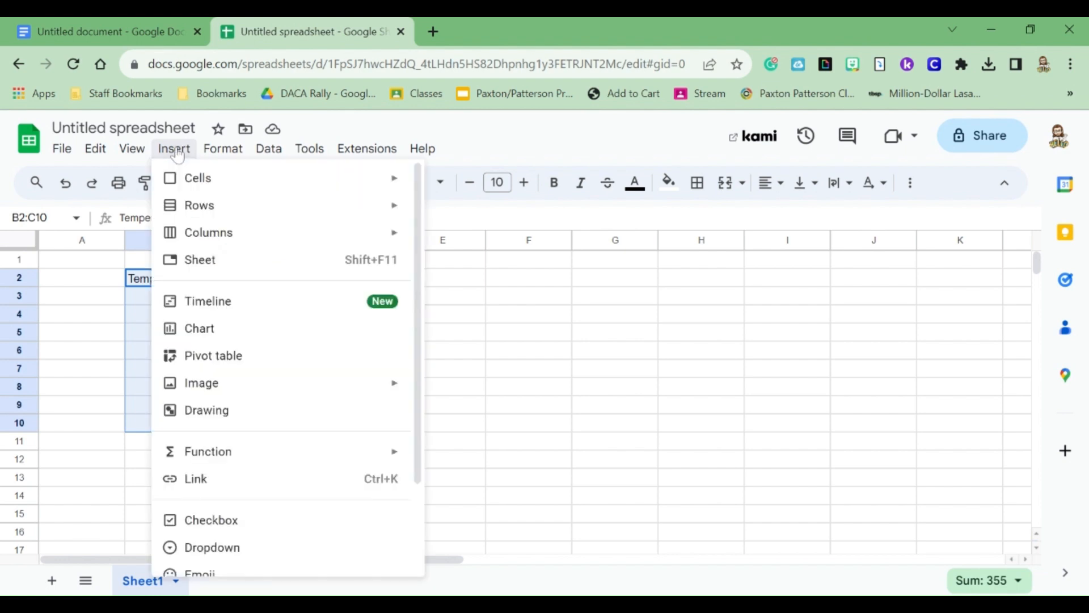
click(213, 329)
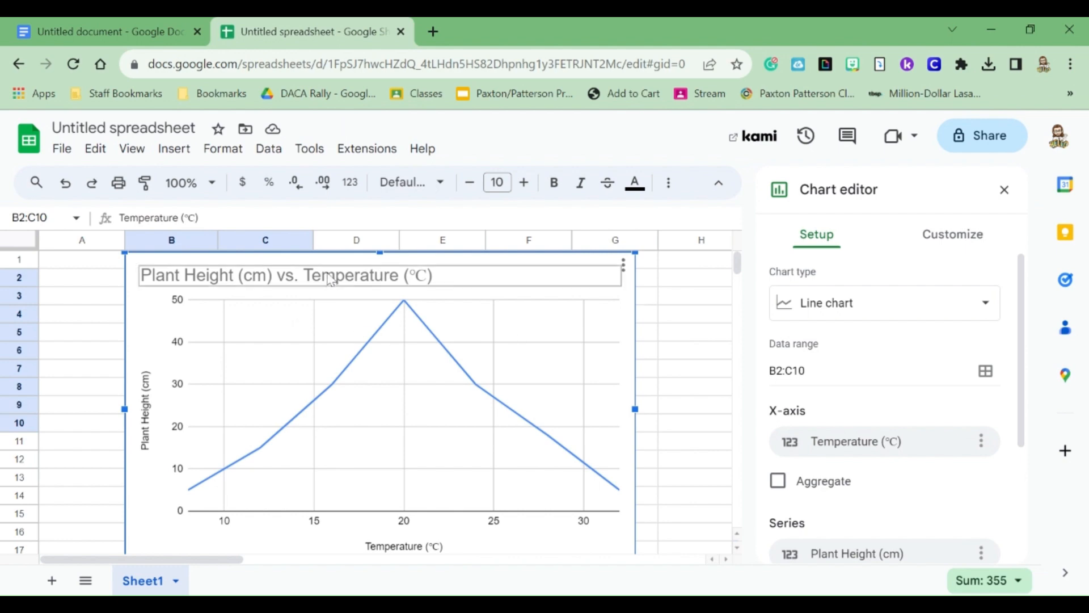
- Check the table's title in the document and open the customization settings of the line chart in the spreadsheet
click(68, 37)
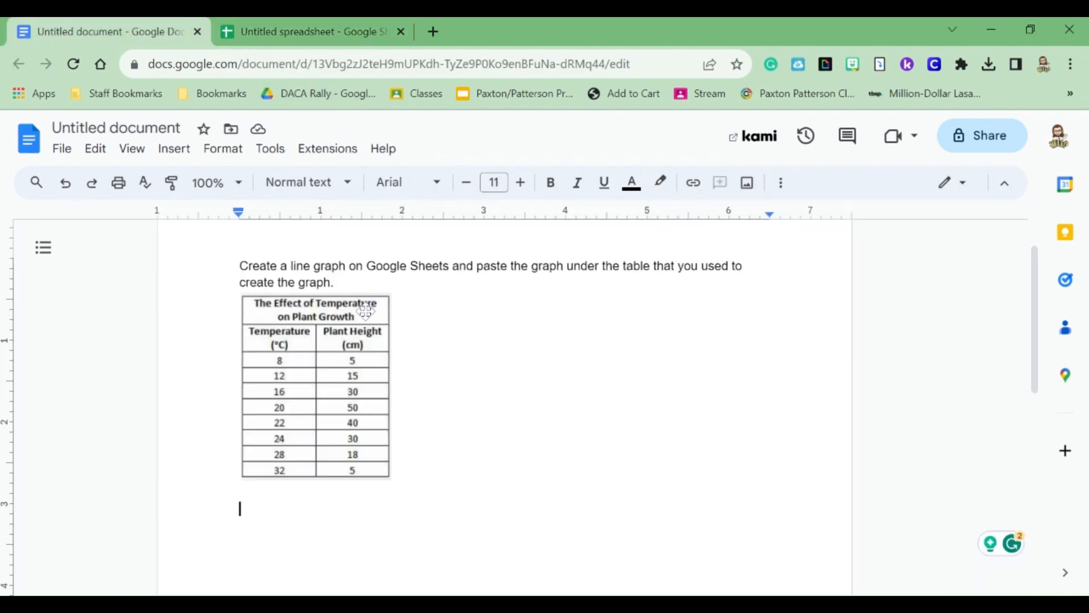
click(321, 29)
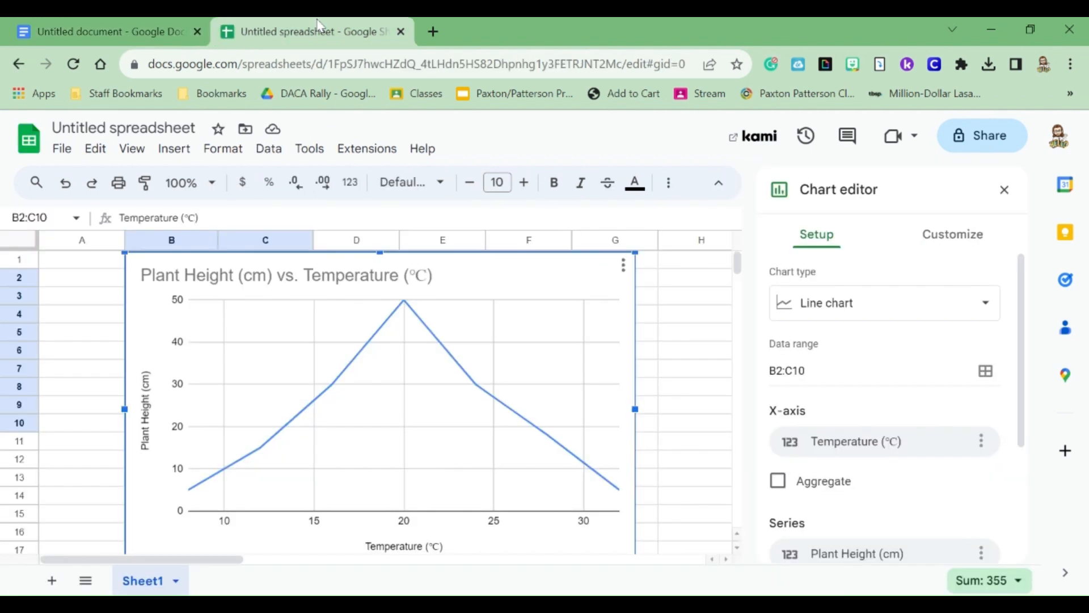
click(935, 244)
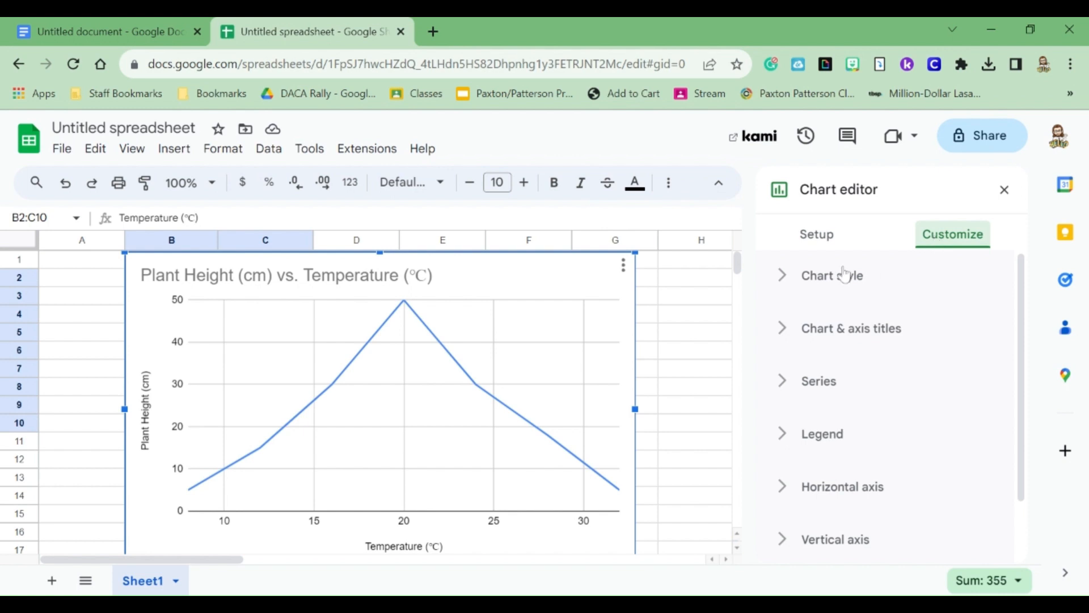
- Try the Smooth option for the chart's line in the chart style settings
click(787, 278)
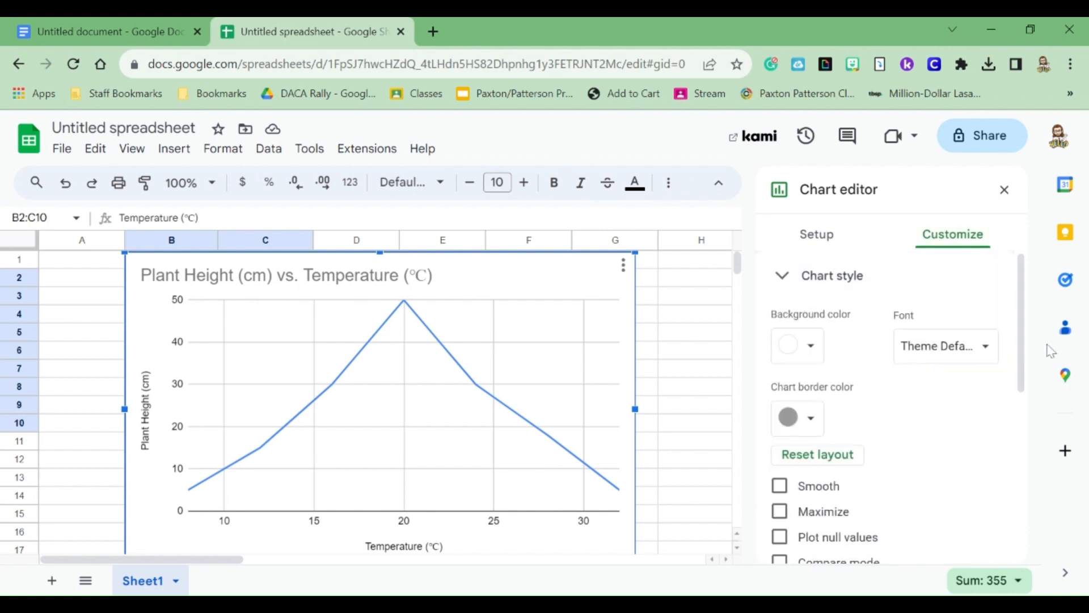
drag(1024, 348, 1031, 385)
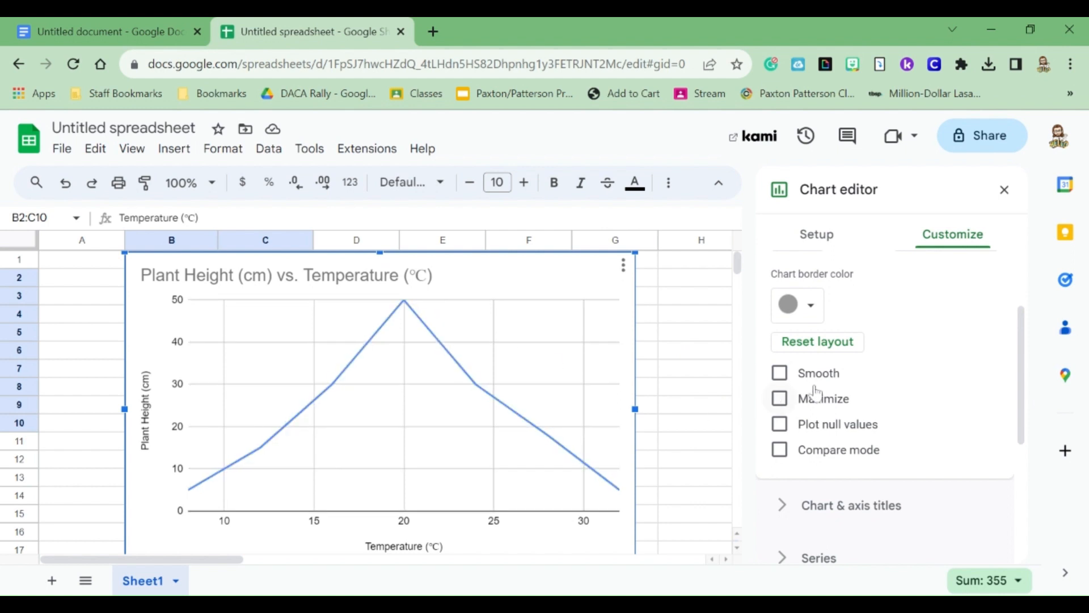
click(781, 374)
click(780, 376)
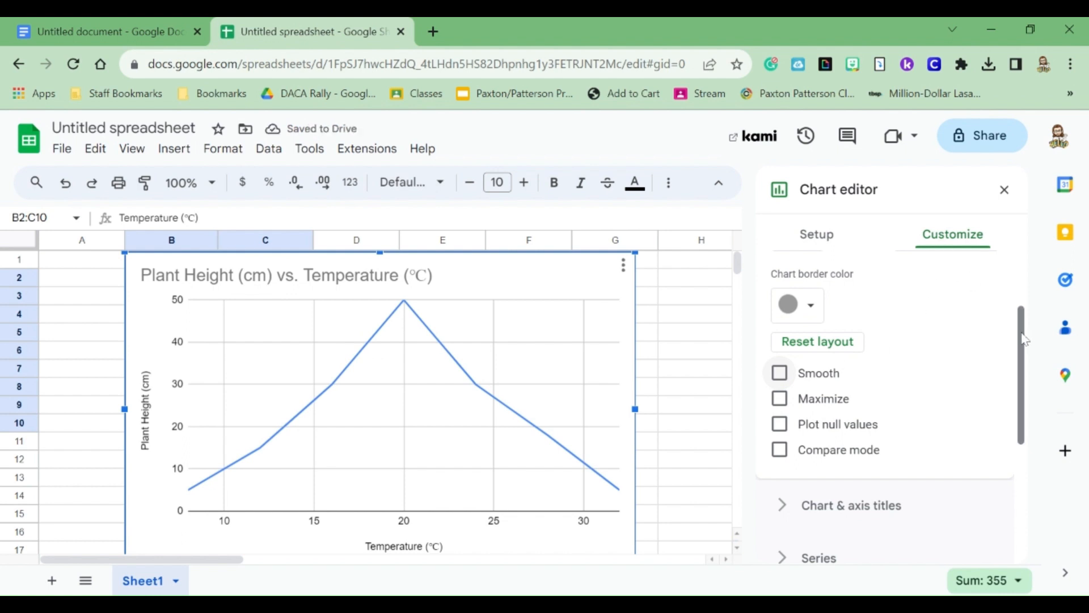
drag(1022, 363, 1019, 295)
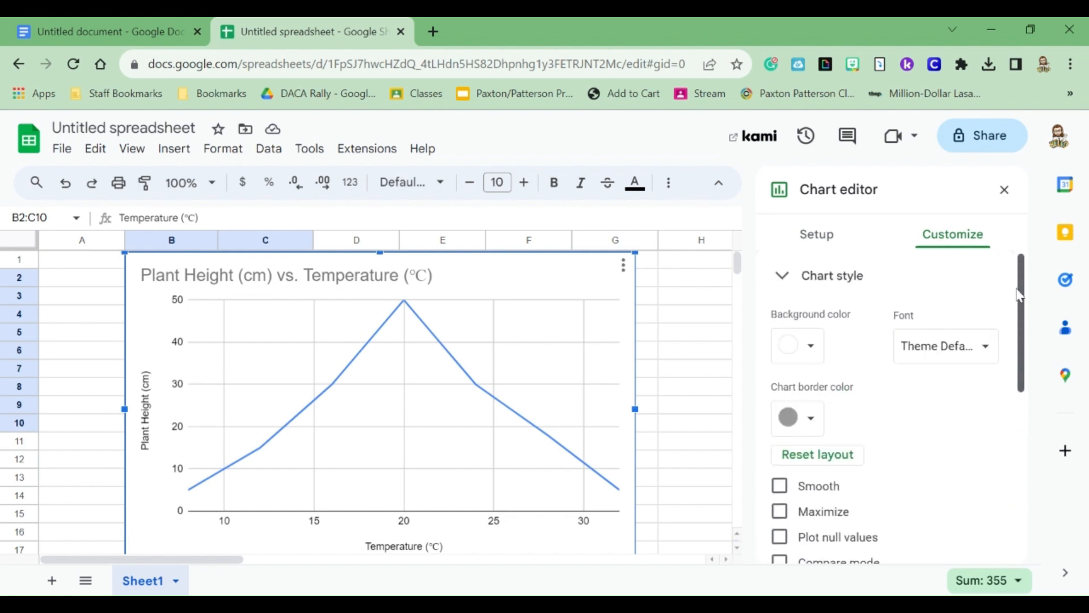
click(785, 282)
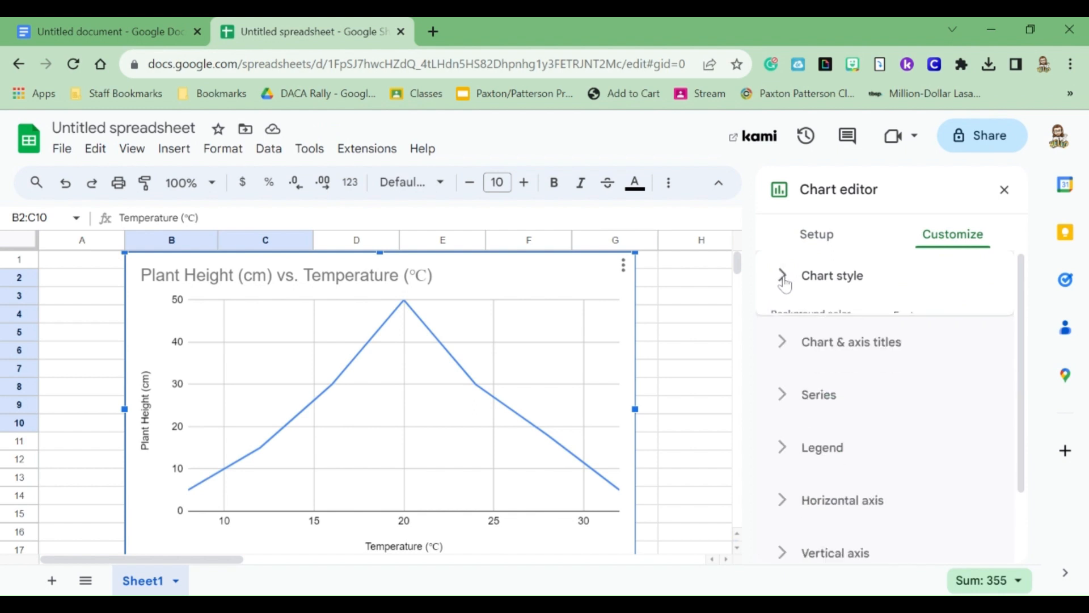
- Check the table's title in the document and set the chart title to "The Effect of Temperarture On Plant Growth"
click(783, 334)
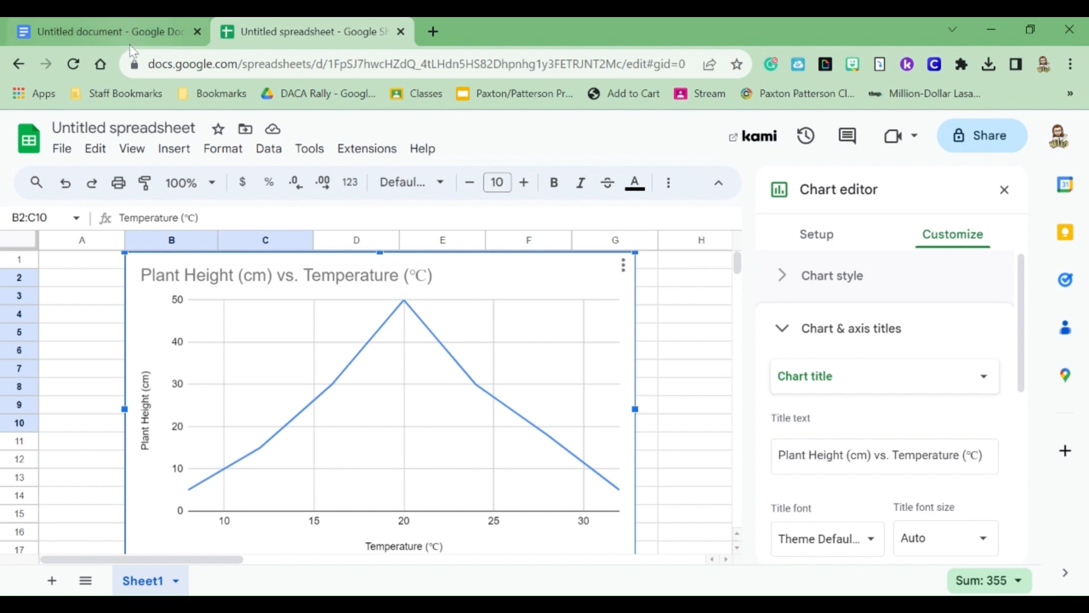
click(126, 22)
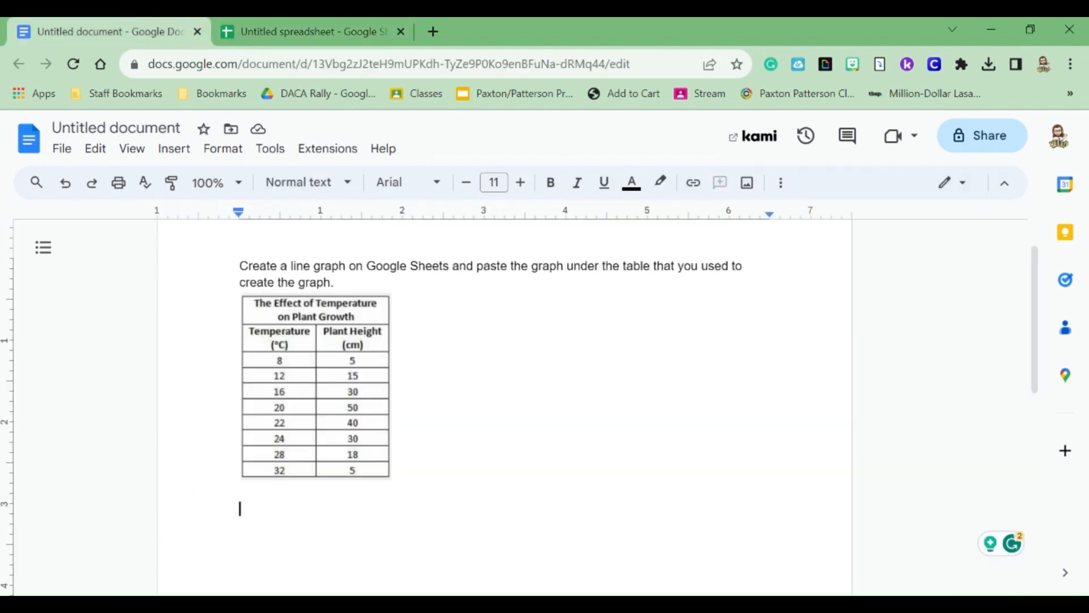
click(336, 22)
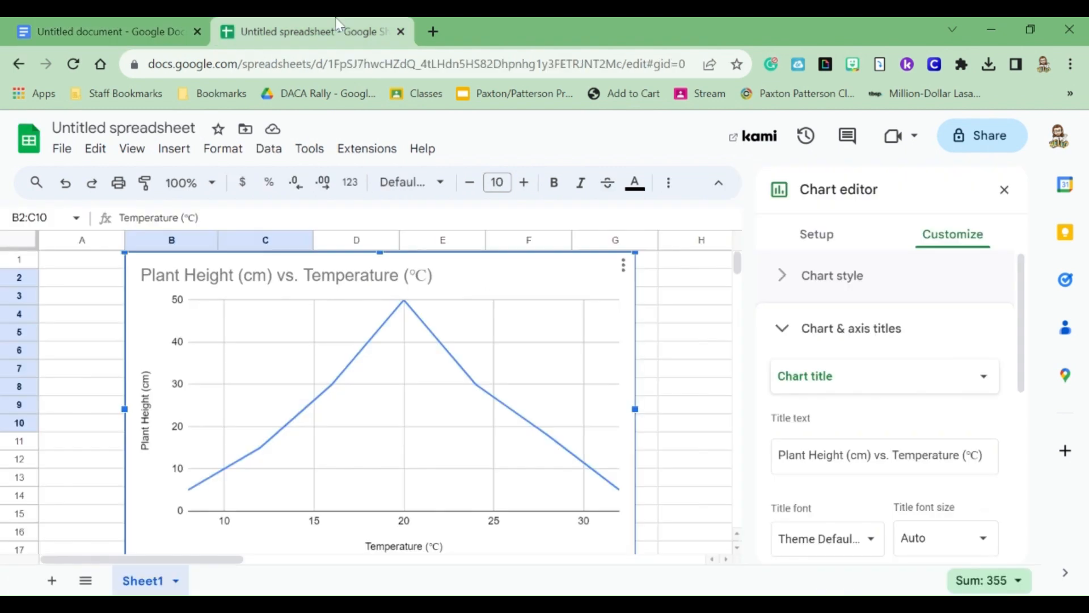
click(779, 456)
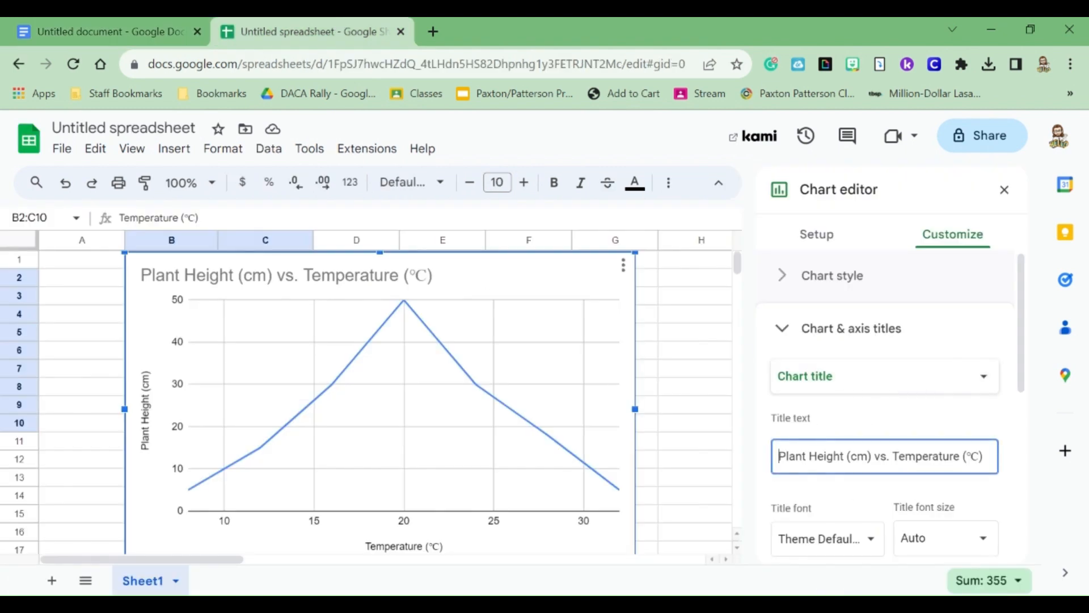
drag(779, 456, 983, 456)
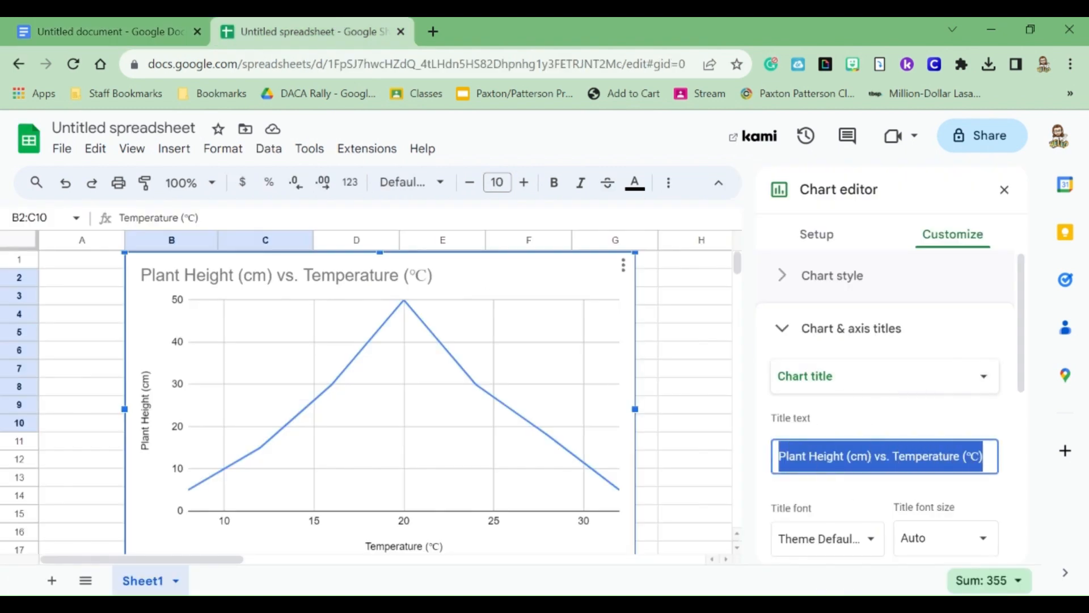
text(The E)
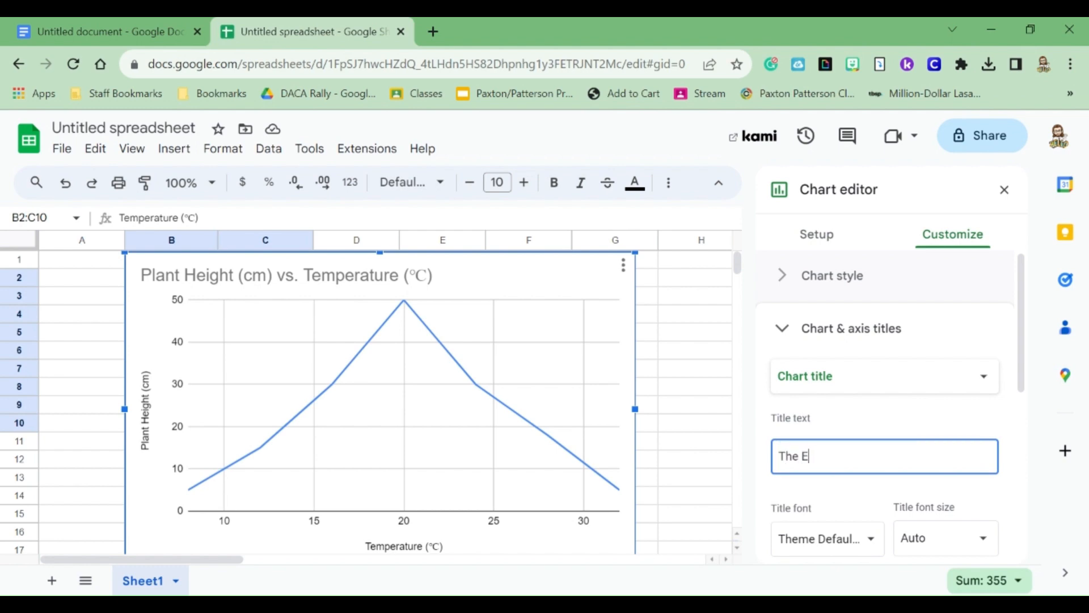
text(ffect of Temperarture)
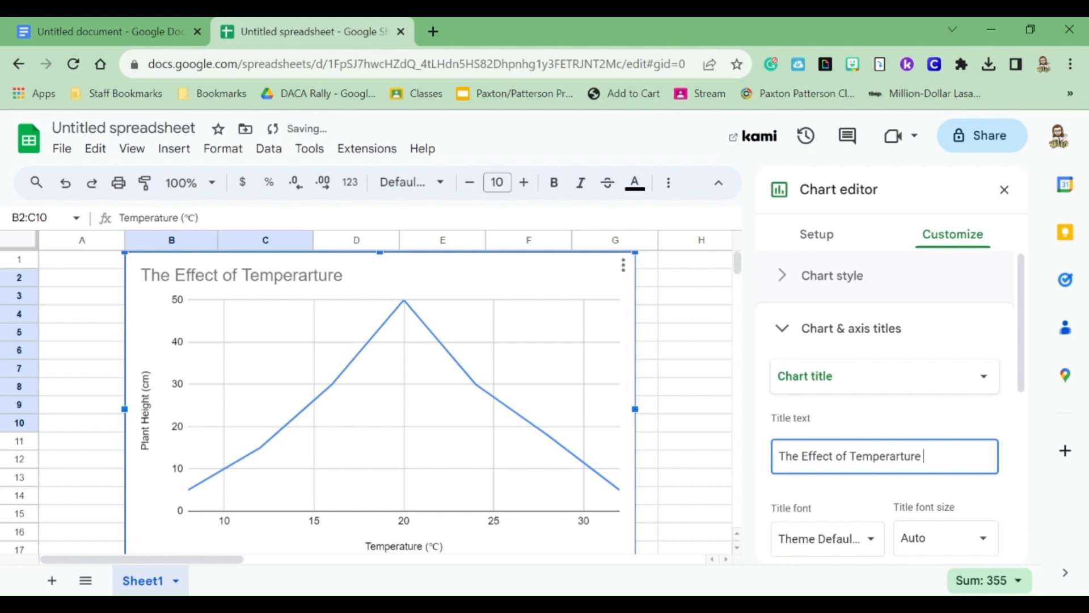
text( On p)
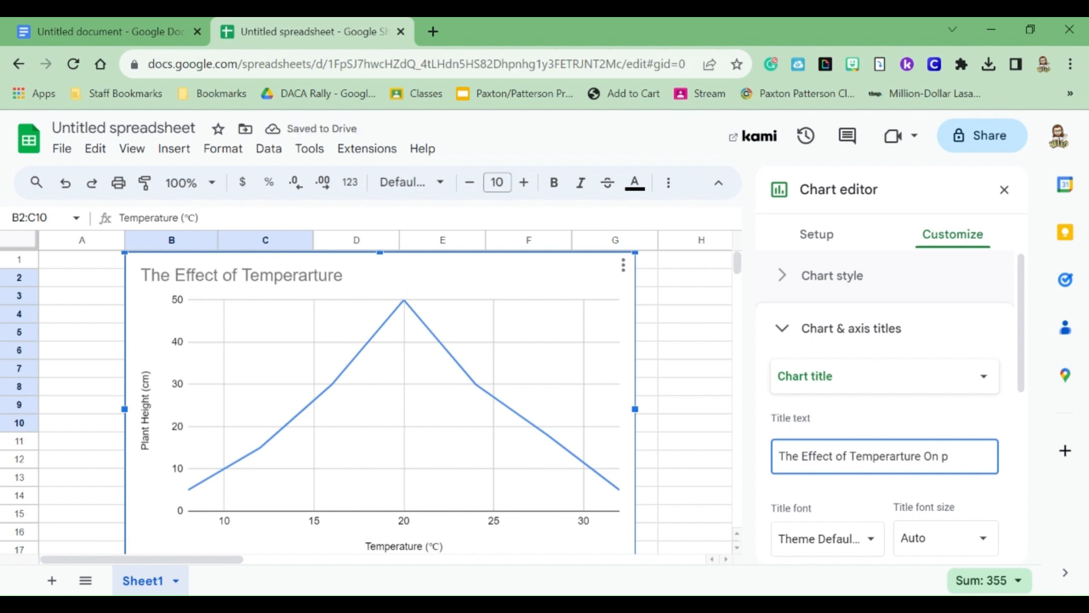
key(BackSpace)
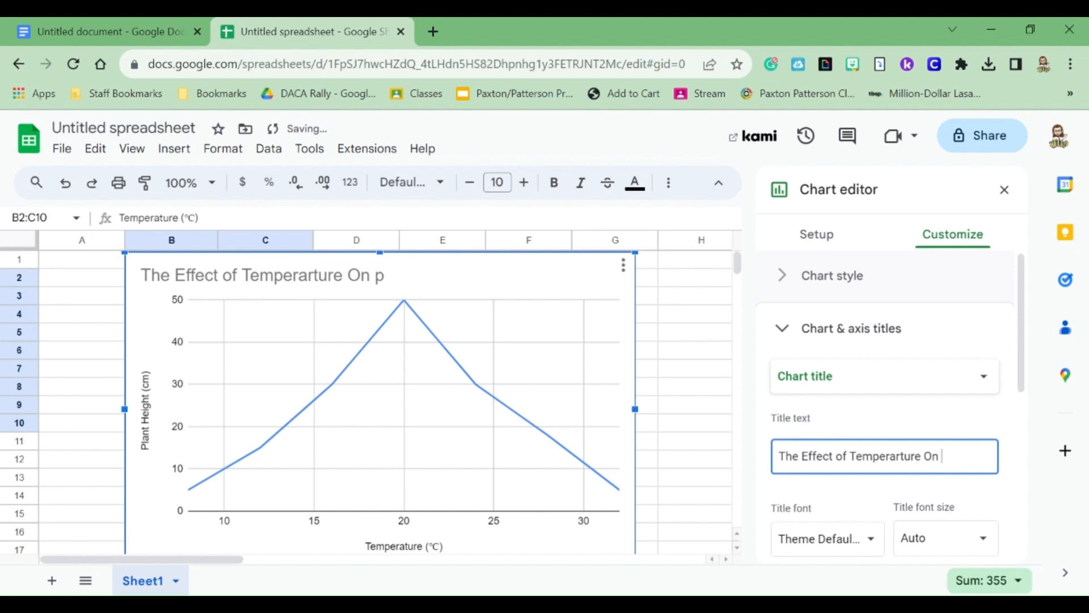
text(Plant Growth)
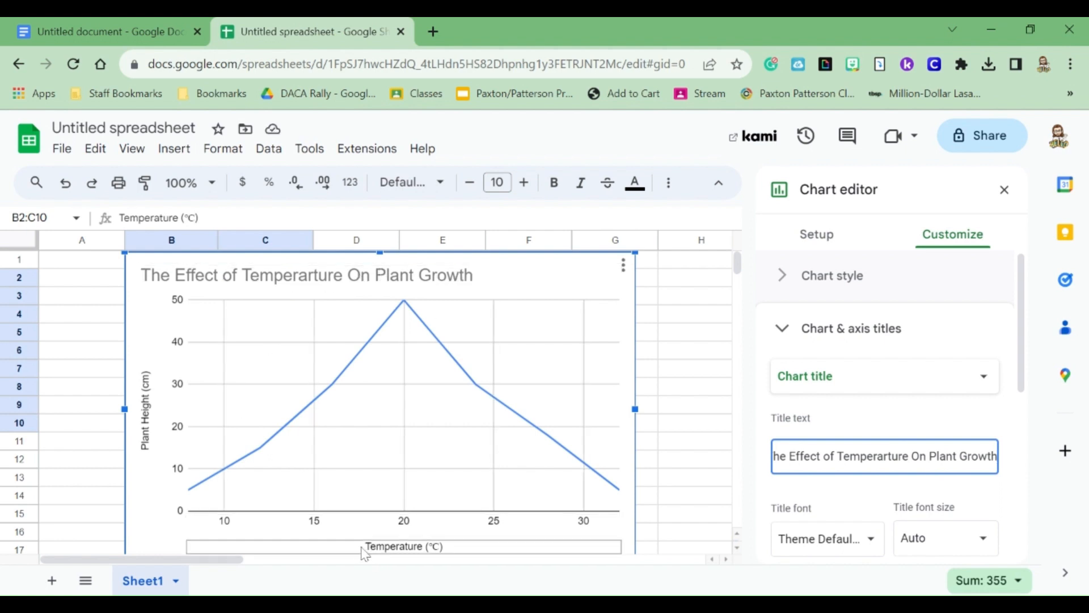
- Compare the titled chart with the table in the document, close the title settings and copy the chart
click(126, 20)
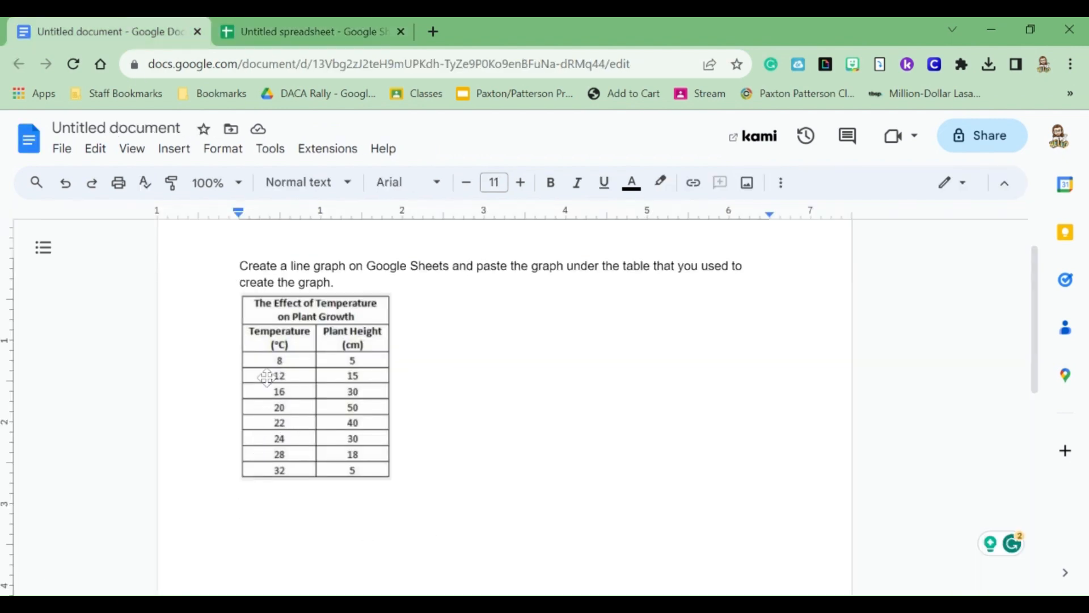
click(297, 32)
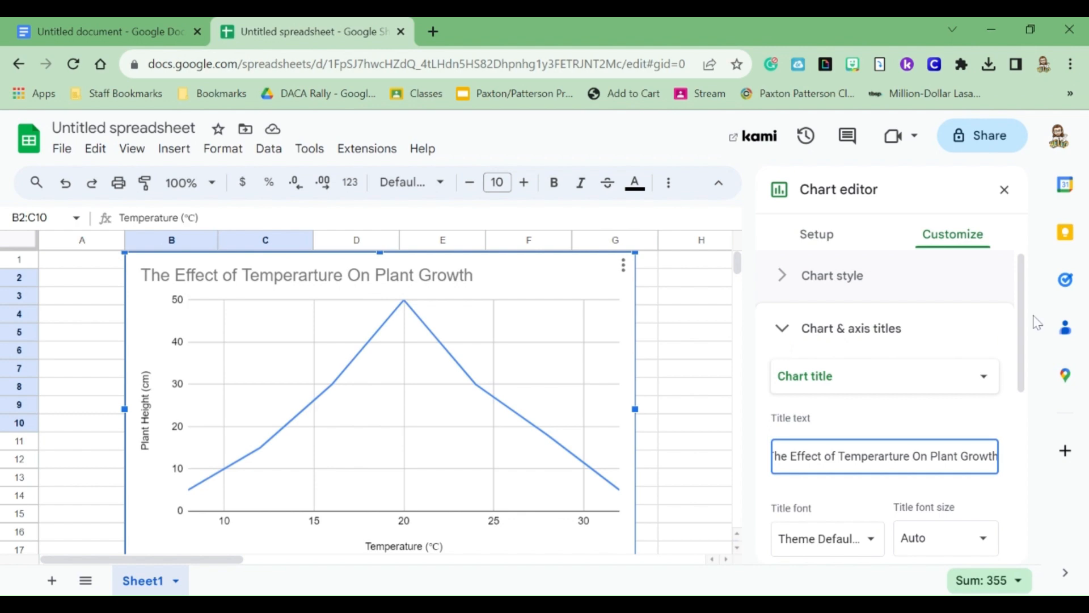
click(782, 332)
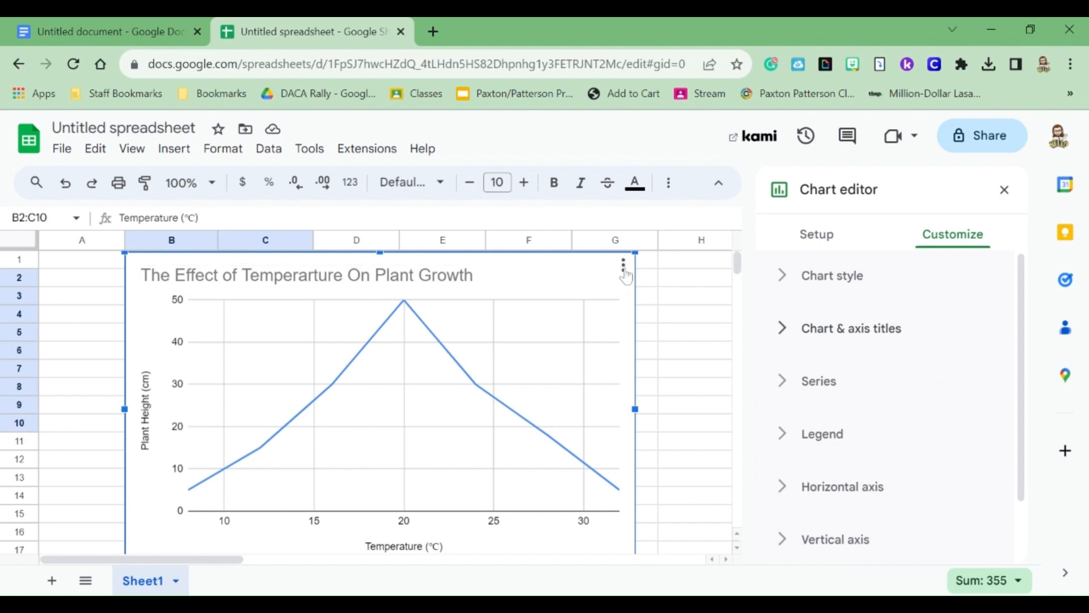
click(623, 265)
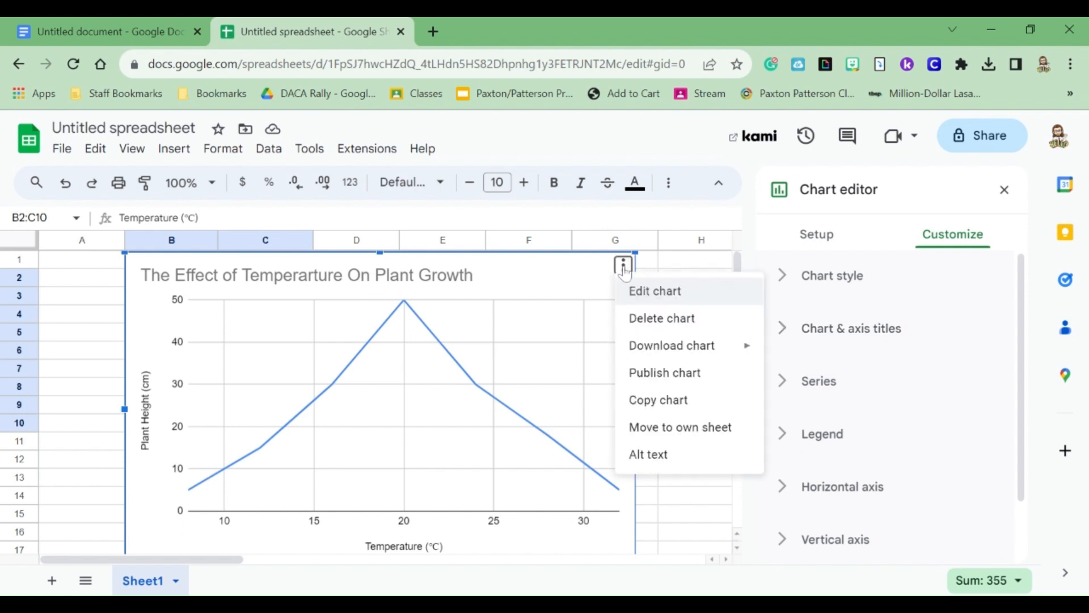
click(660, 401)
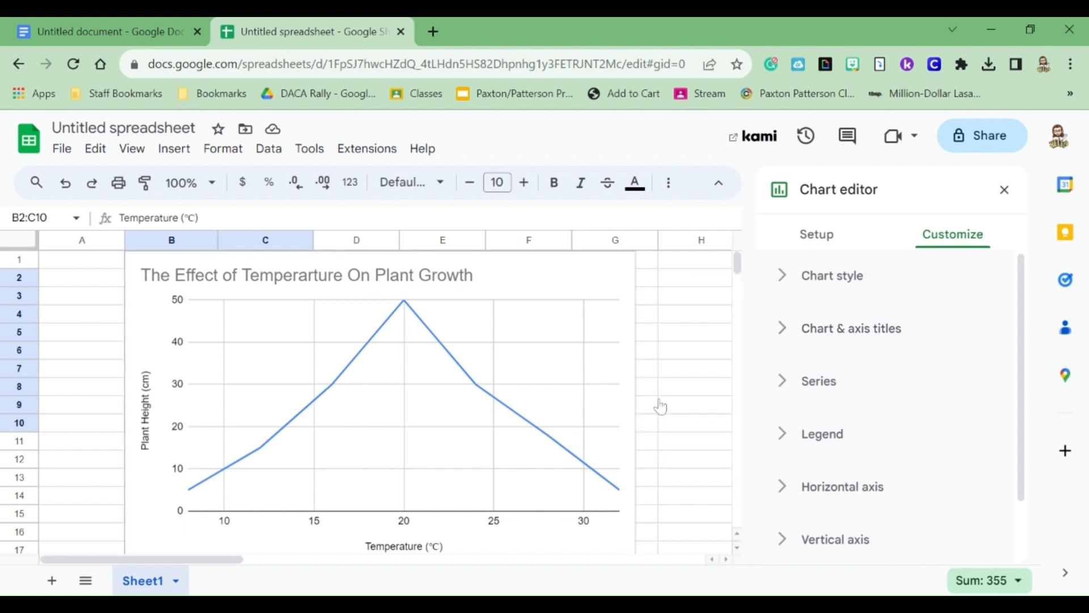
- Switch to the document and paste the copied chart under the table, unlinked from the spreadsheet
click(142, 18)
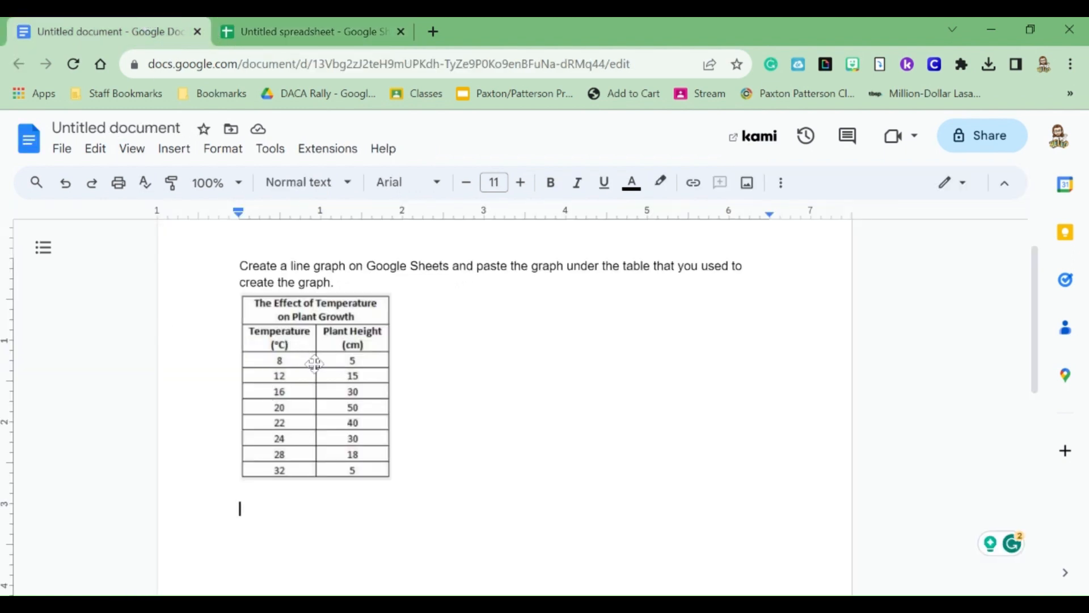
click(335, 394)
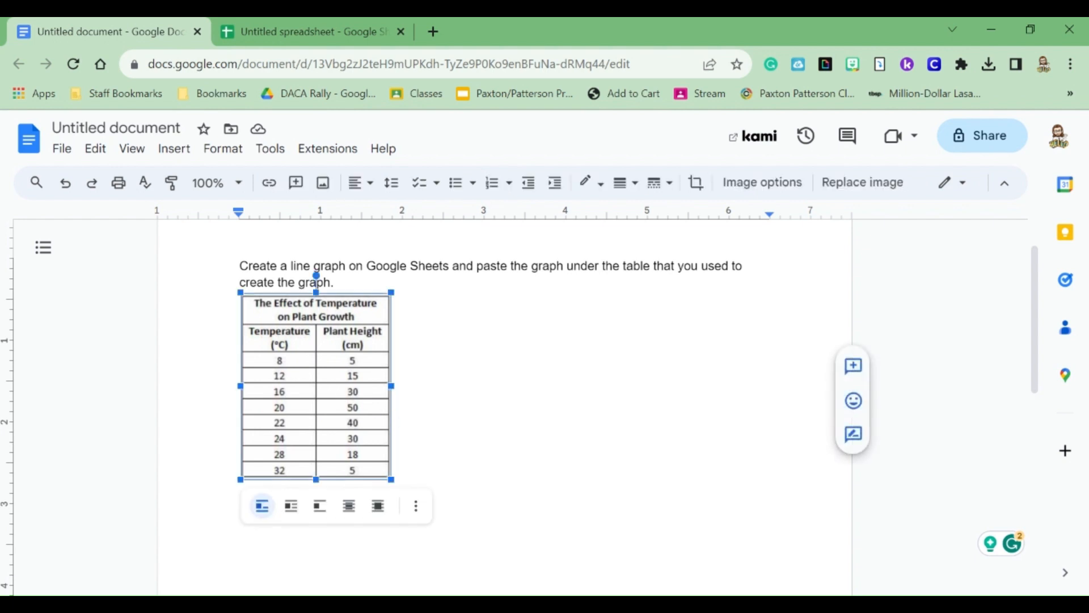
click(396, 475)
key(Return)
key(Return)
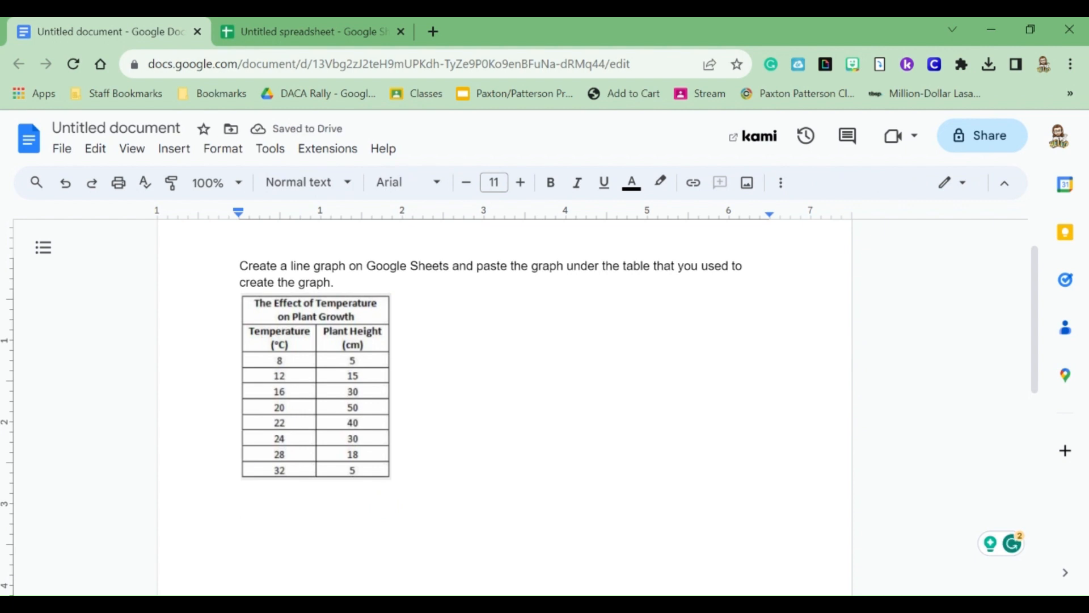
right_click(244, 509)
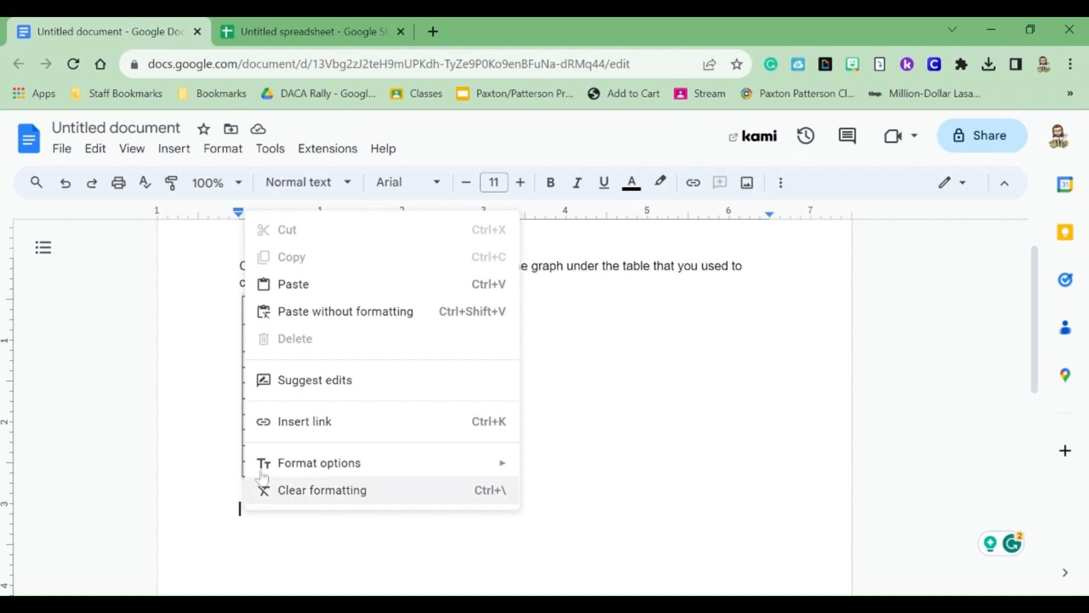
click(325, 287)
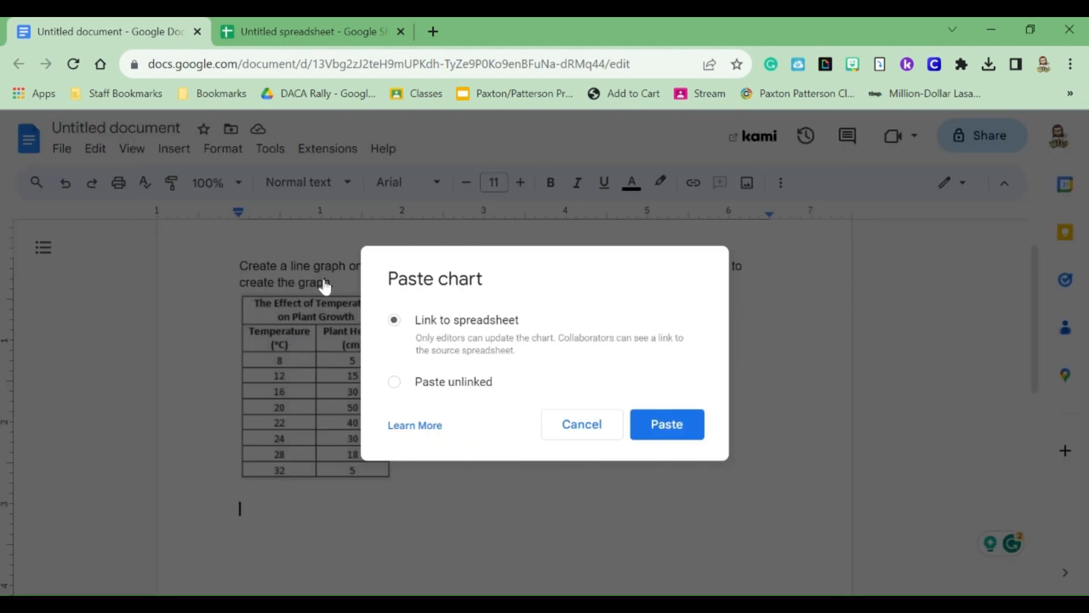
click(395, 382)
click(667, 424)
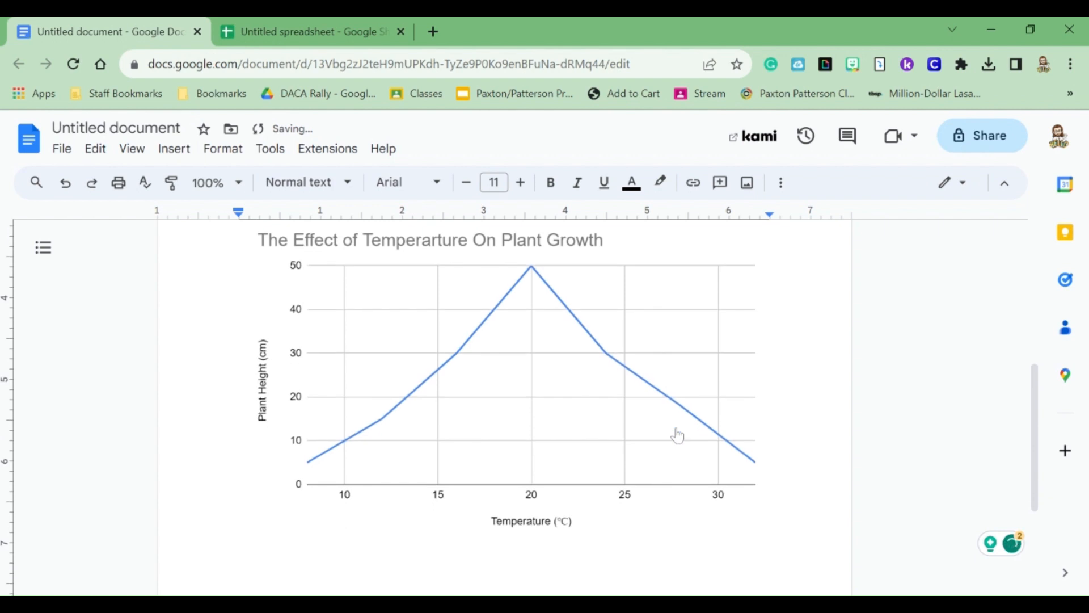
- Shrink the pasted chart proportionally to about 4.3 inches wide and deselect it
click(695, 364)
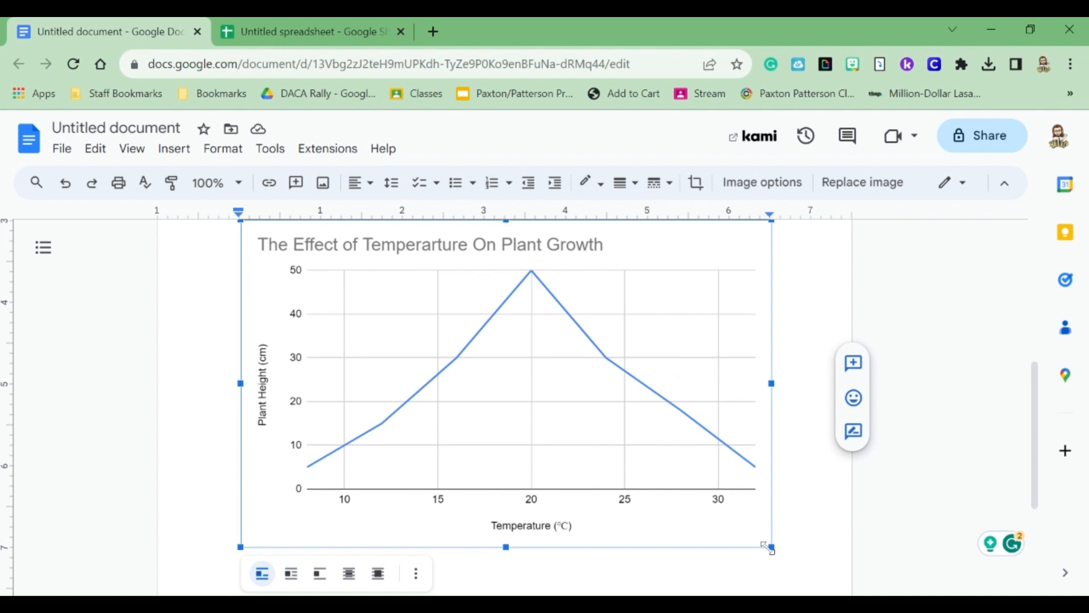
drag(771, 547, 571, 435)
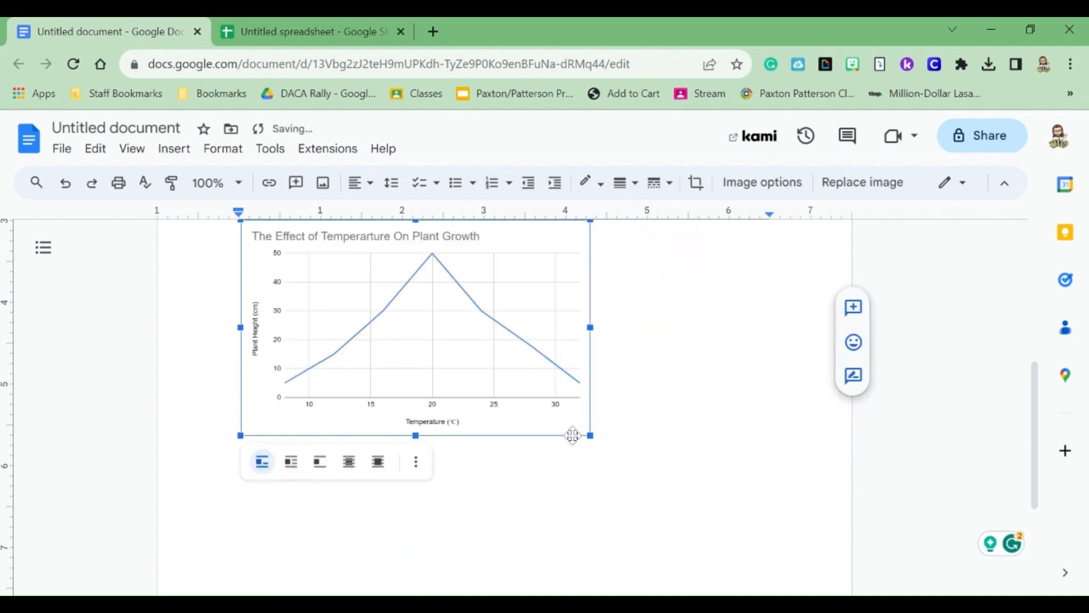
click(617, 425)
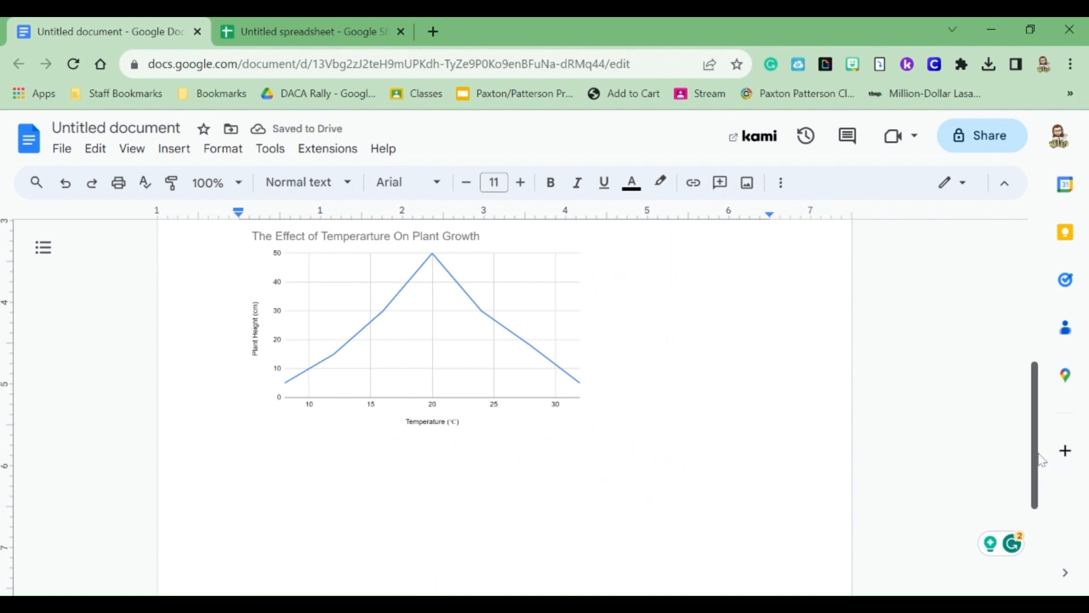